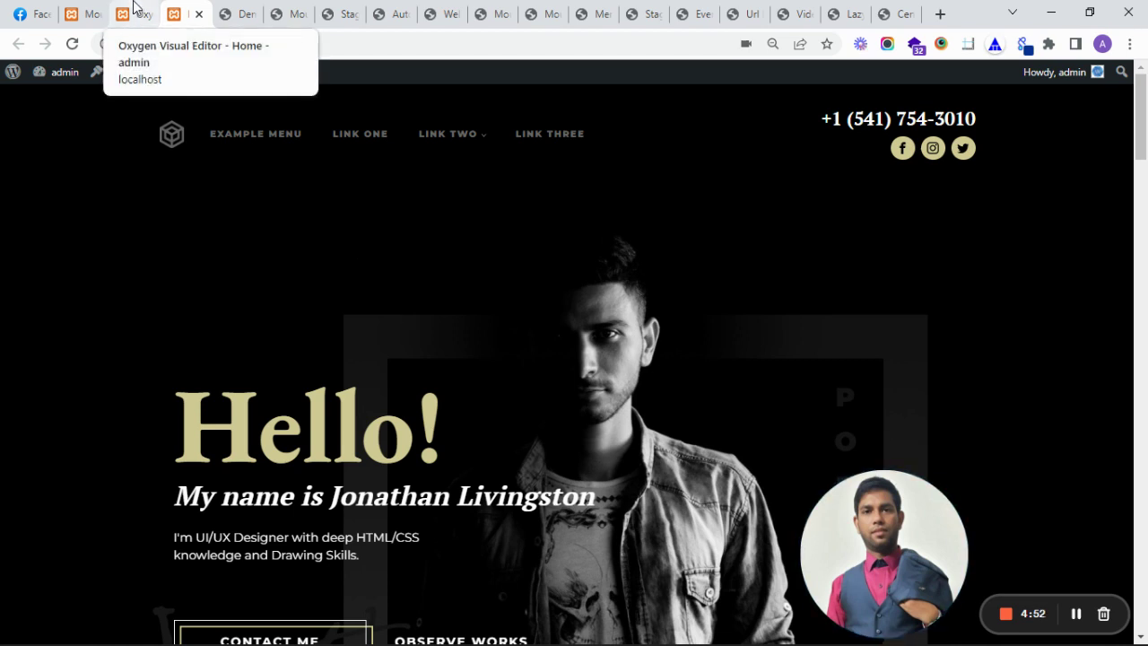
Step: Switch to the Owl Carousel demos page and check its address
left_click(235, 14)
scroll(269, 422, "up", 3)
scroll(256, 403, "up", 4)
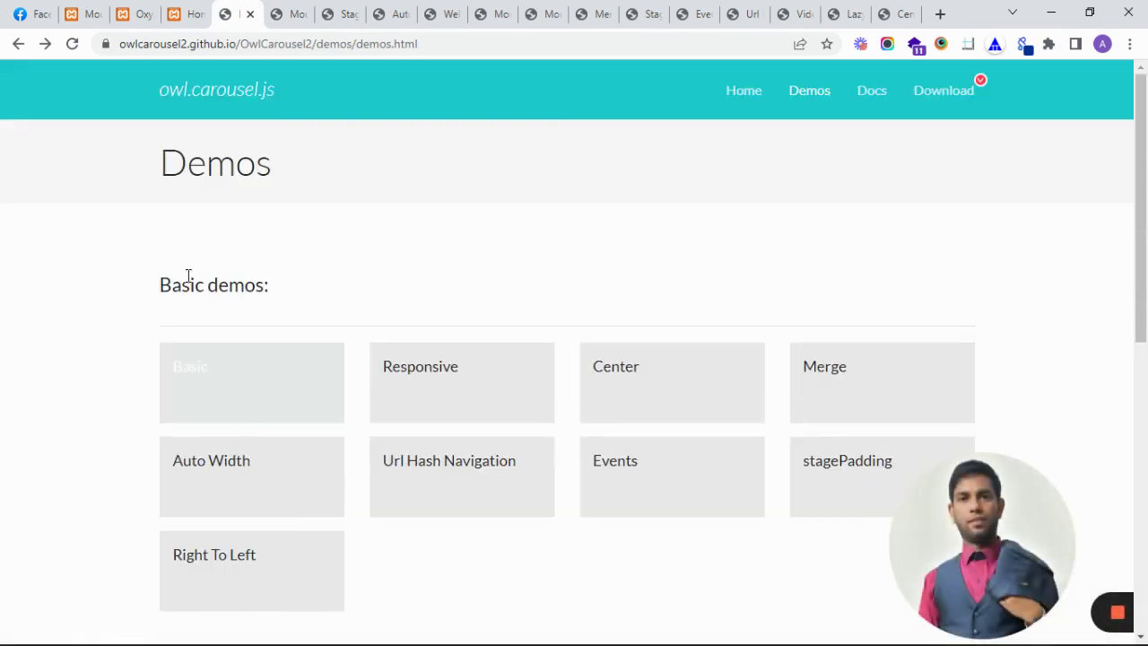
left_click(351, 43)
left_click(376, 181)
left_click_drag(102, 159, 511, 201)
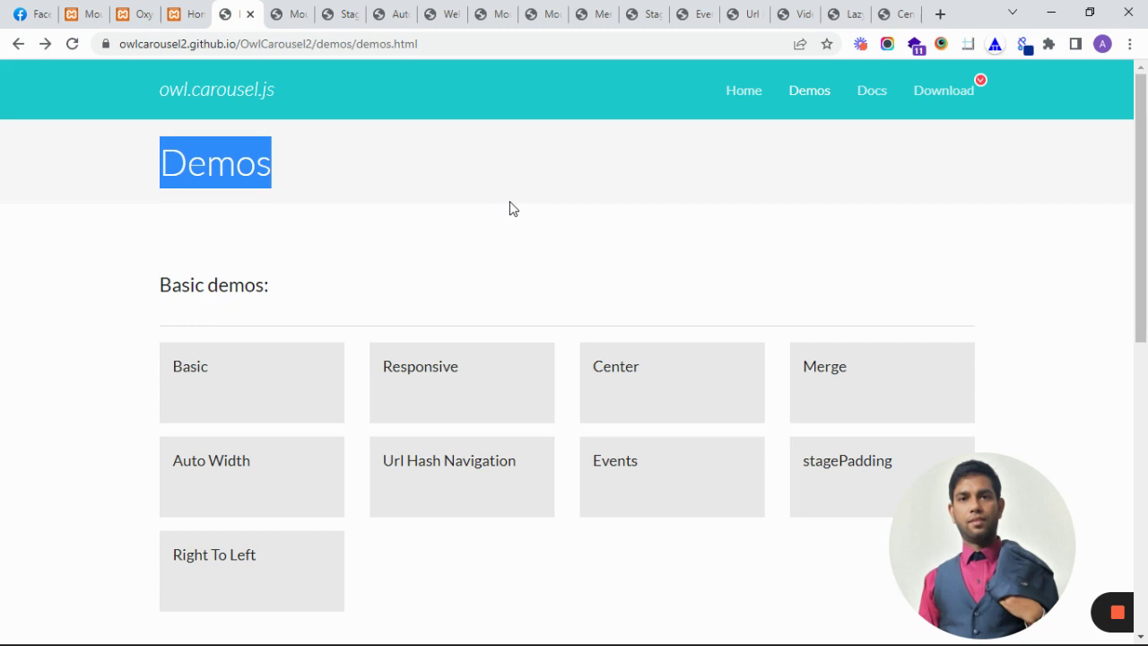
Step: Scroll past Basic demos and built-in plugins to the Mousewheel box under external libraries
scroll(510, 201, "down", 5)
scroll(413, 289, "up", 5)
left_click_drag(141, 297, 307, 305)
scroll(148, 362, "down", 4)
left_click_drag(149, 362, 374, 366)
scroll(351, 399, "down", 3)
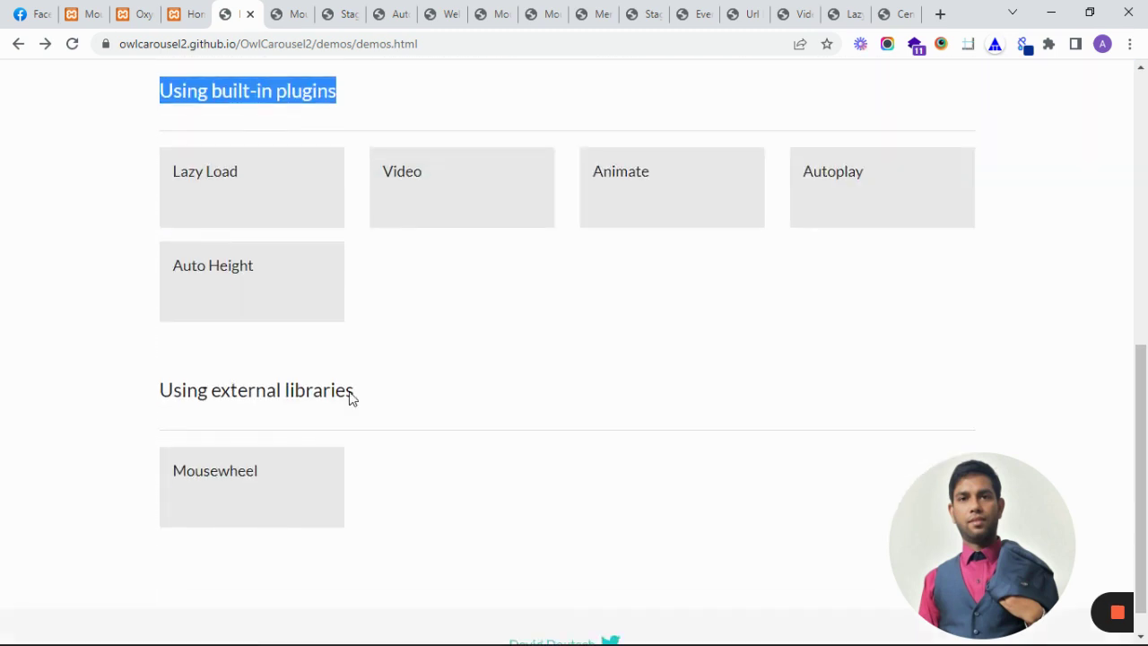
left_click_drag(172, 390, 398, 407)
left_click(397, 408)
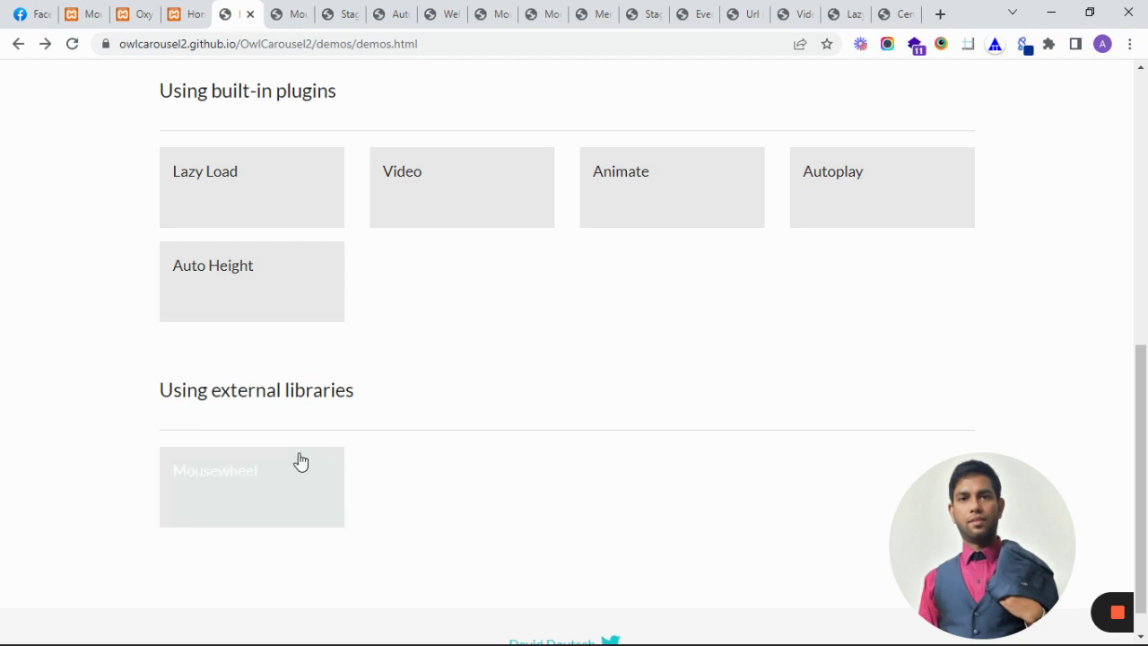
Step: Open the Mousewheel demo and slide its numbered carousel with the wheel and page dots
left_click(232, 476)
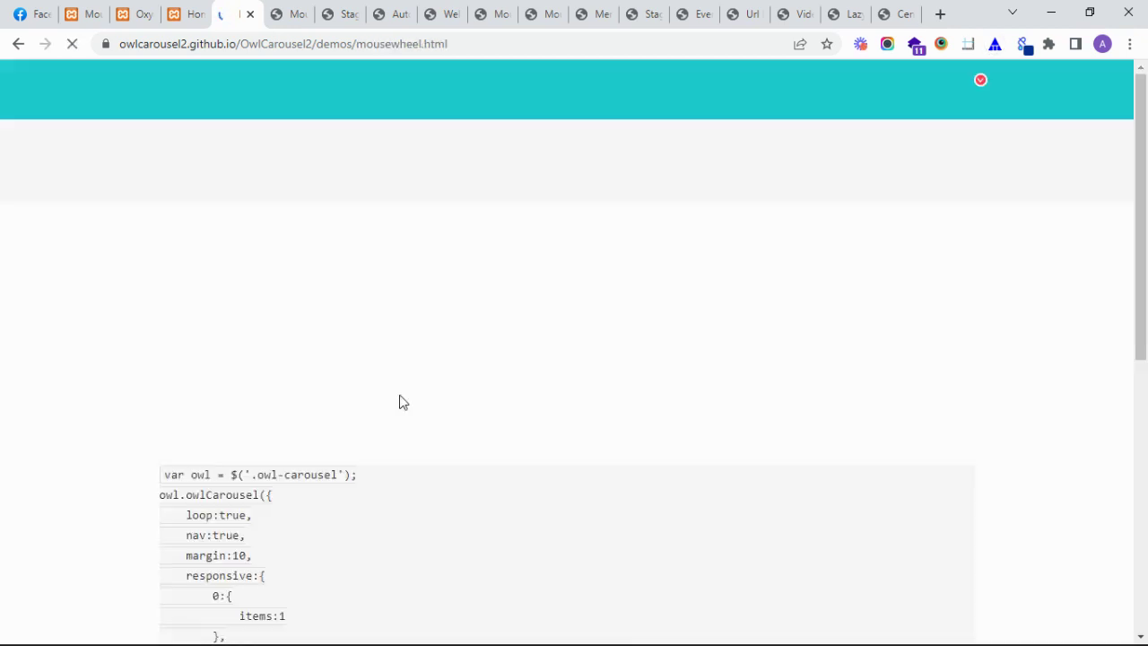
scroll(476, 349, "up", 9)
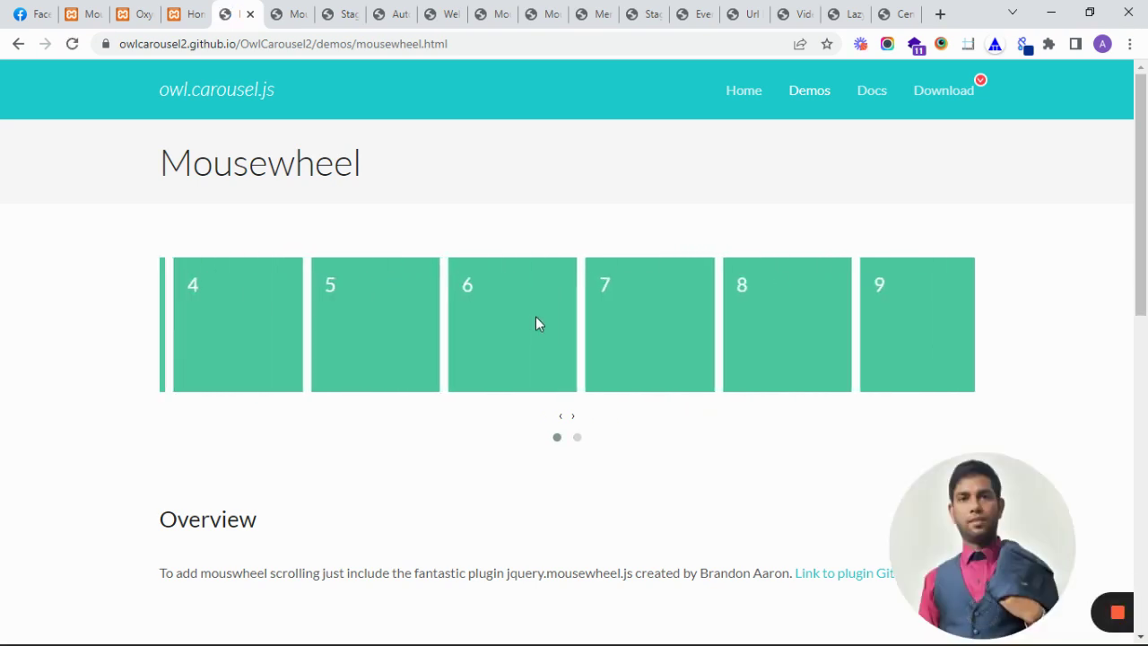
scroll(536, 318, "down", 3)
scroll(536, 317, "up", 15)
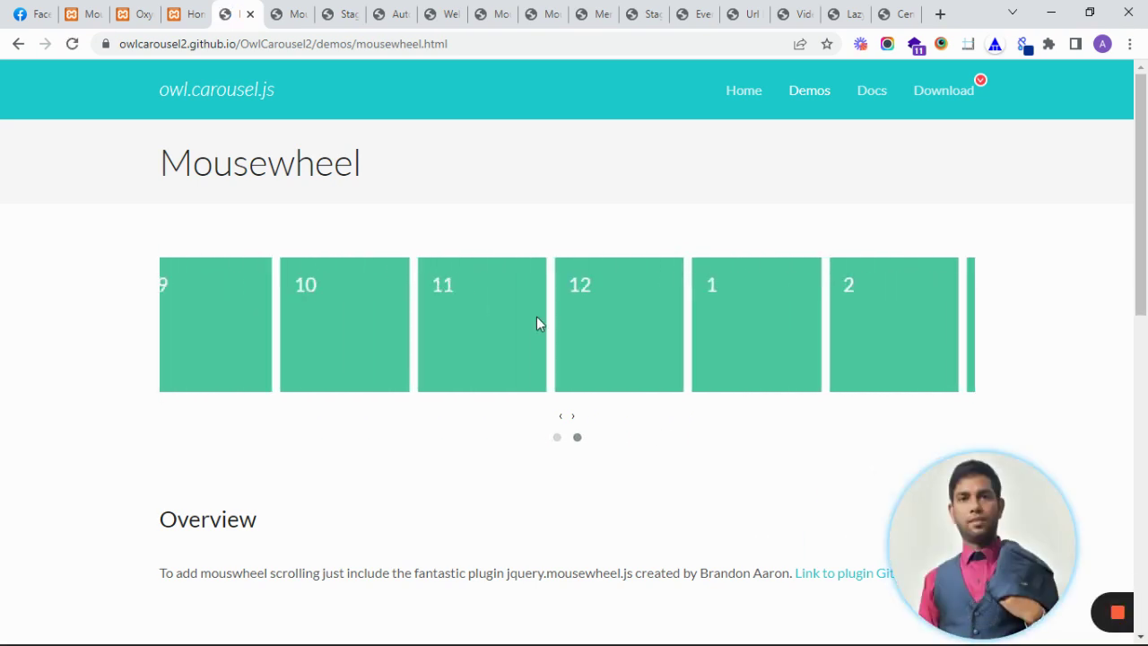
left_click(577, 437)
scroll(520, 319, "up", 4)
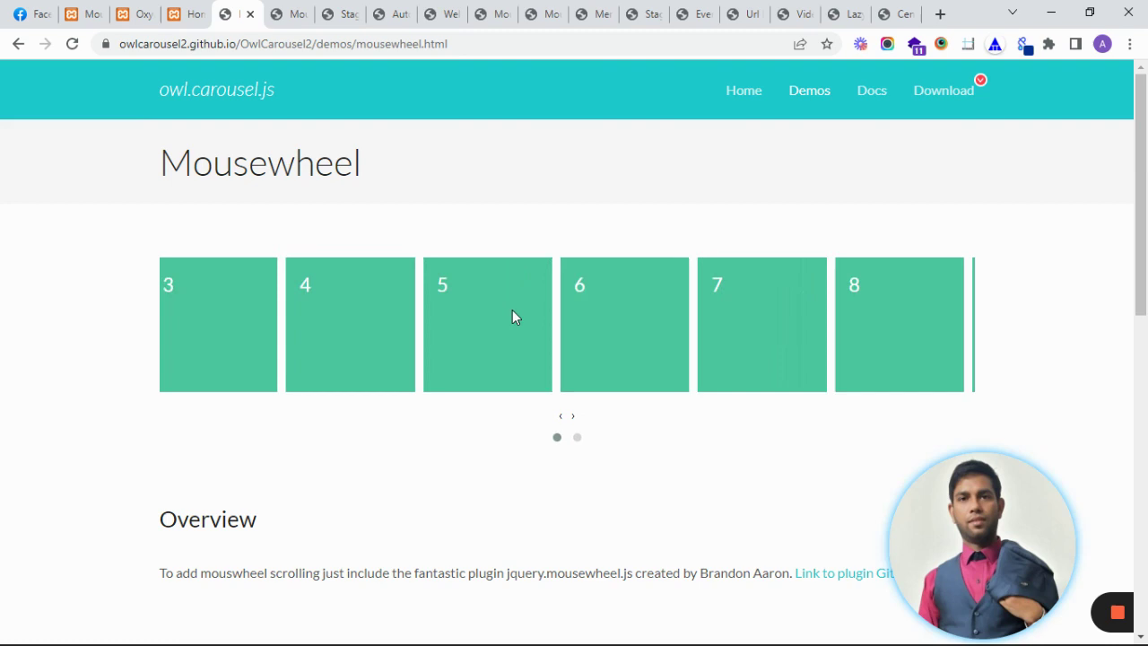
Step: Back in Oxygen, add a new Section (#459) below the Blog Posts
left_click(136, 14)
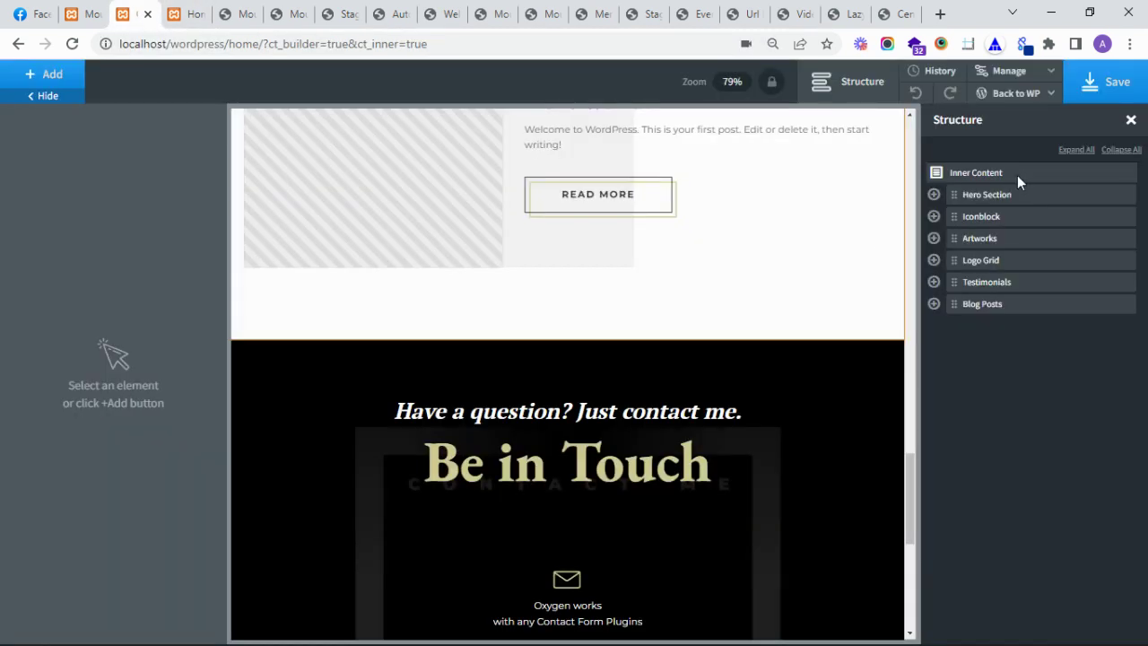
left_click(997, 172)
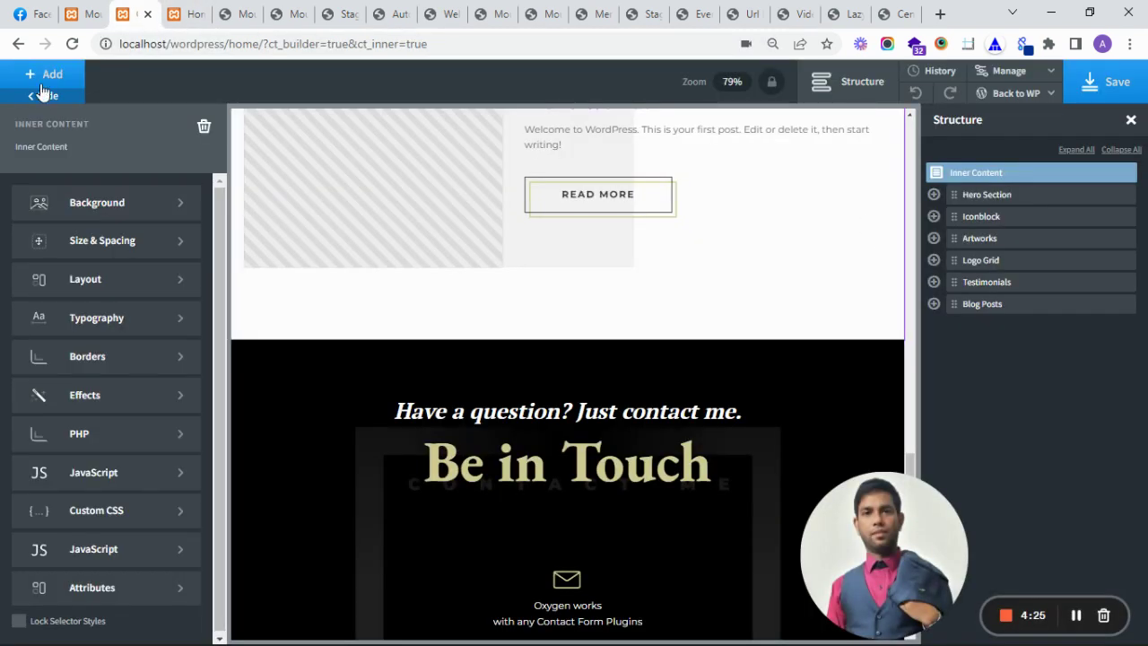
left_click(40, 77)
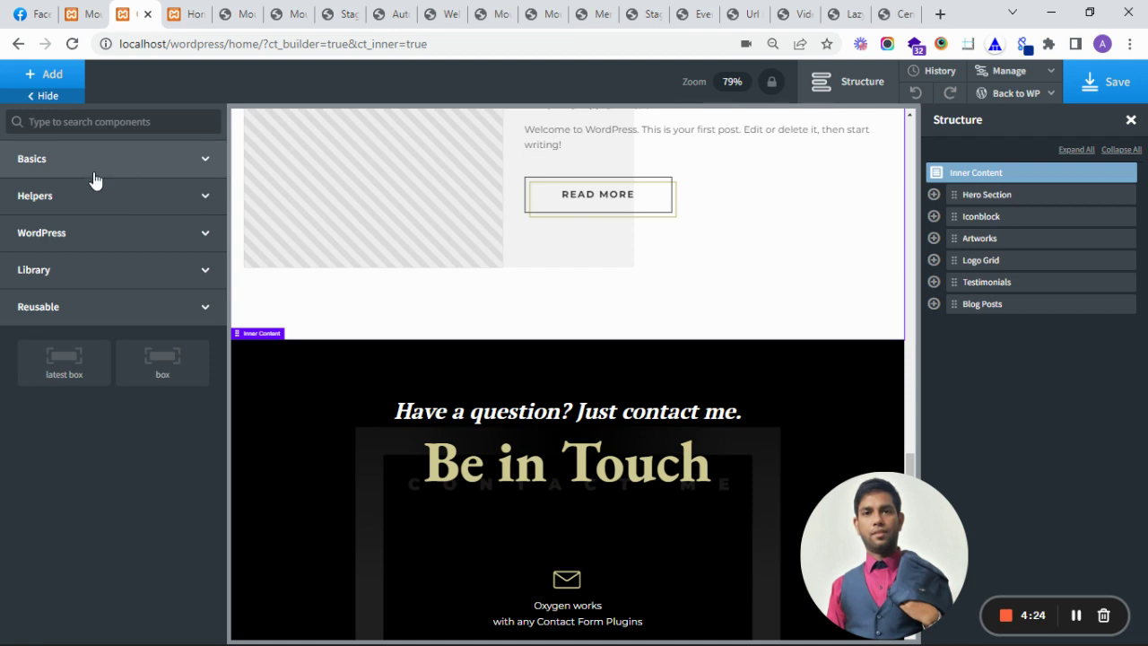
left_click(95, 172)
left_click(61, 221)
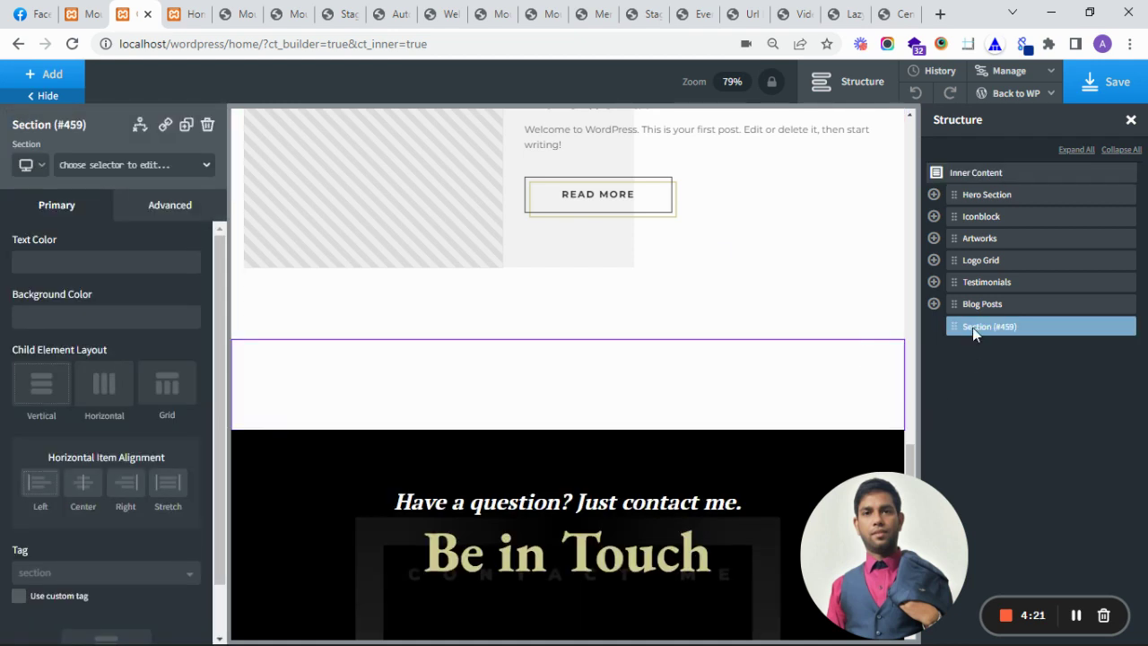
Step: Put a Div (#460) inside the new section and expand it in Structure
left_click(45, 75)
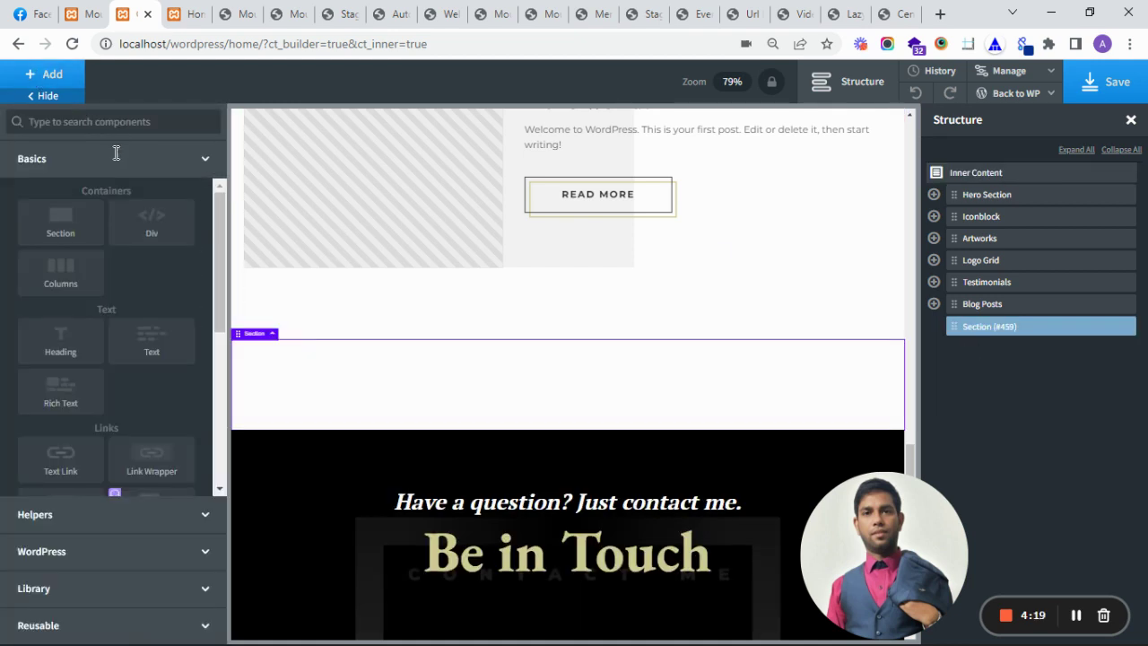
left_click(141, 223)
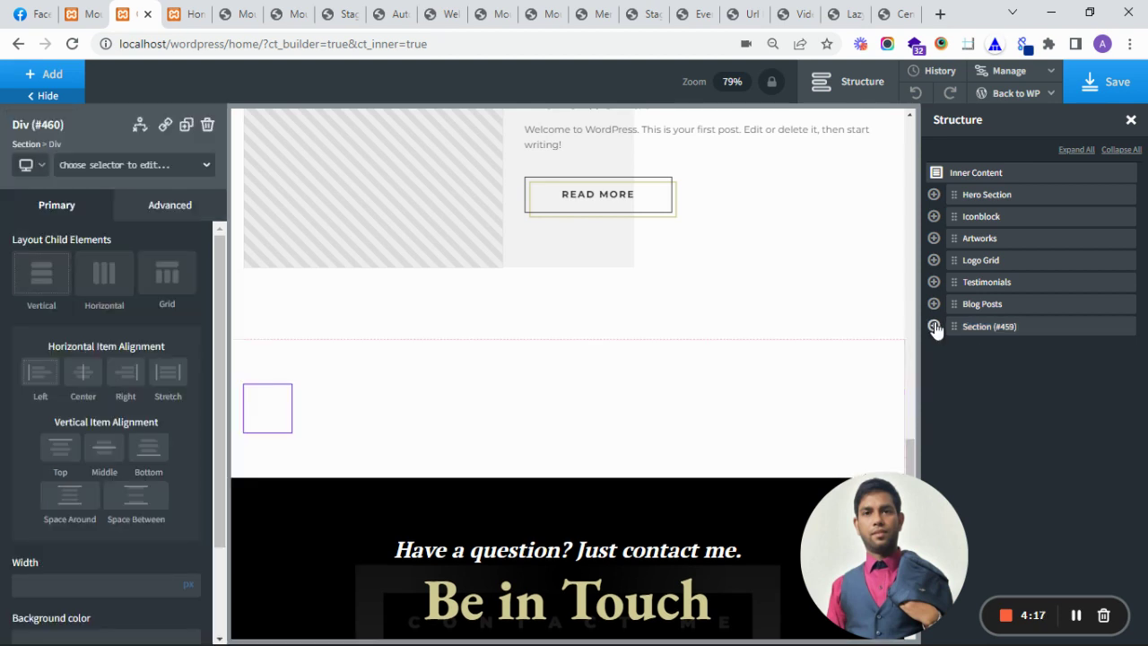
left_click(933, 326)
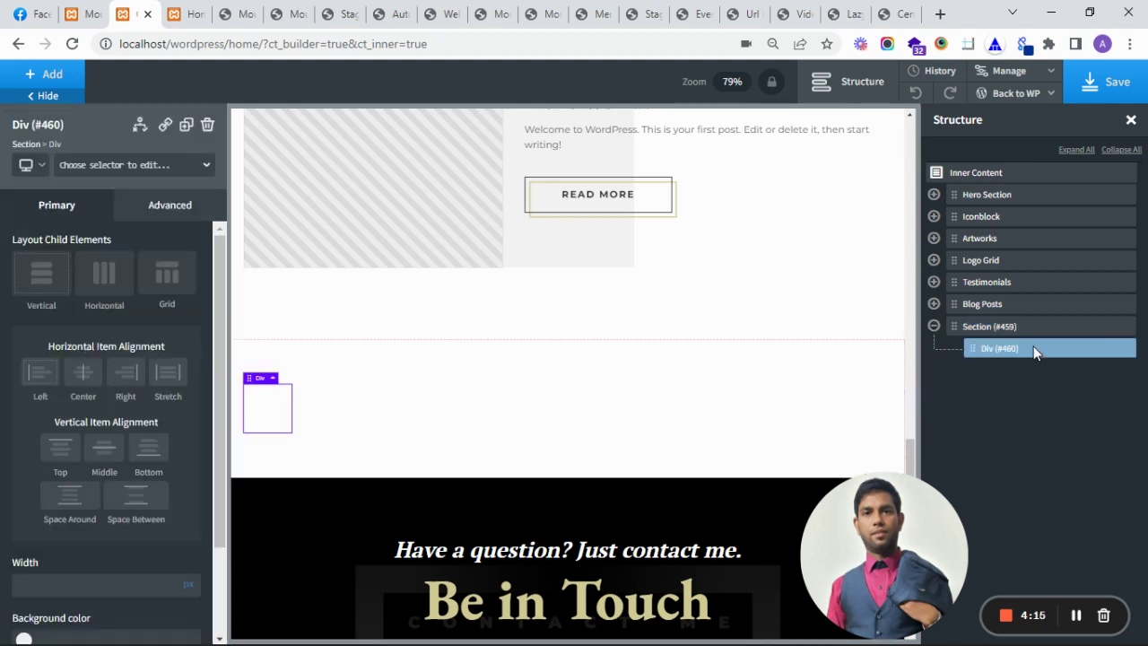
Step: Add the owl-carousel and owl-theme classes to Div (#460), keeping owl-carousel selected
left_click(115, 169)
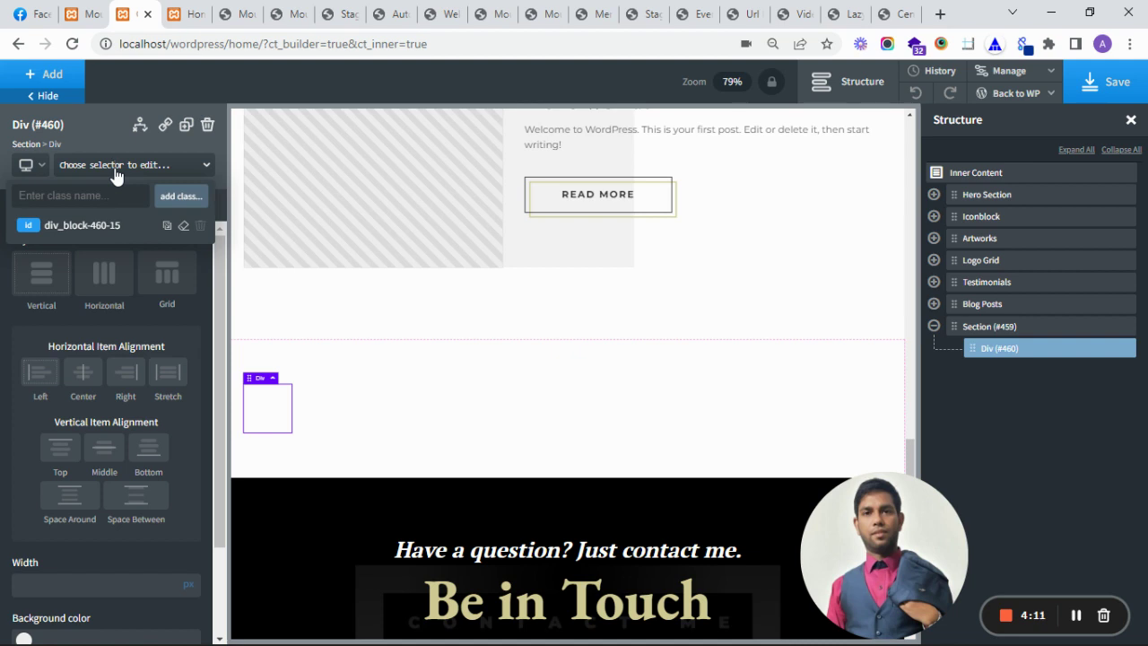
type("owl")
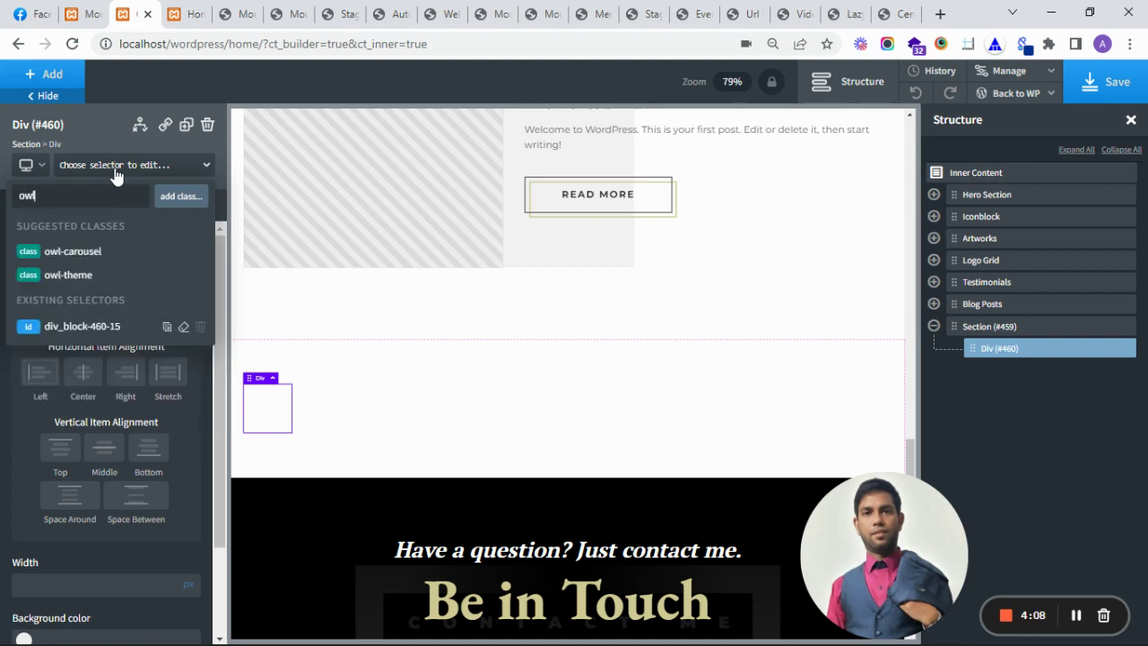
left_click(96, 255)
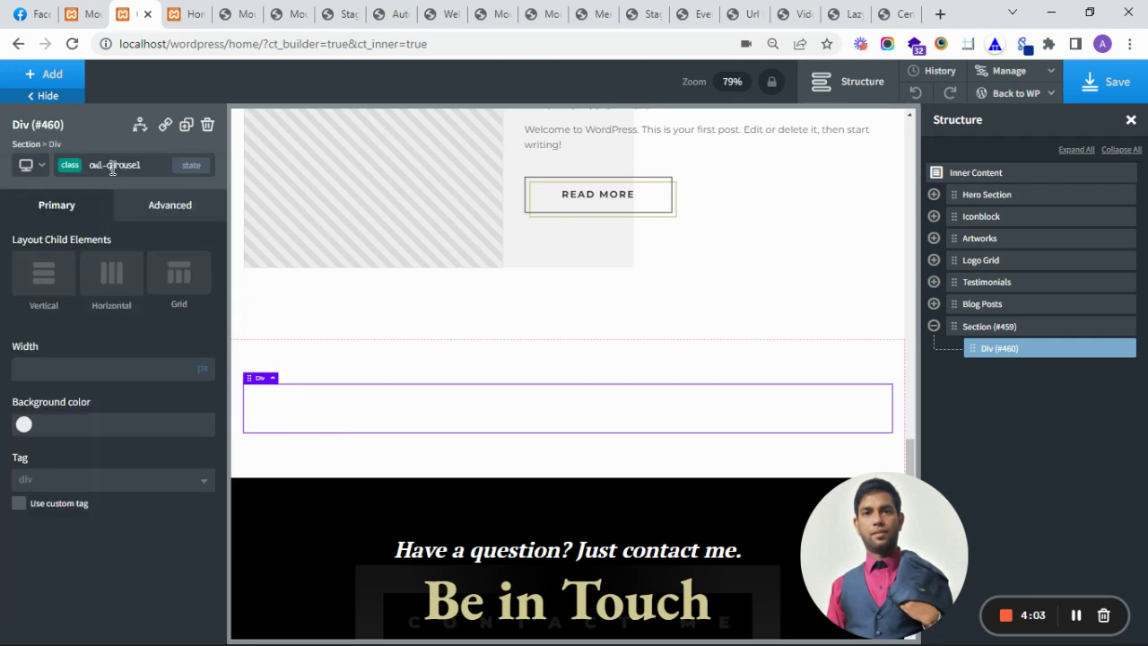
left_click(112, 167)
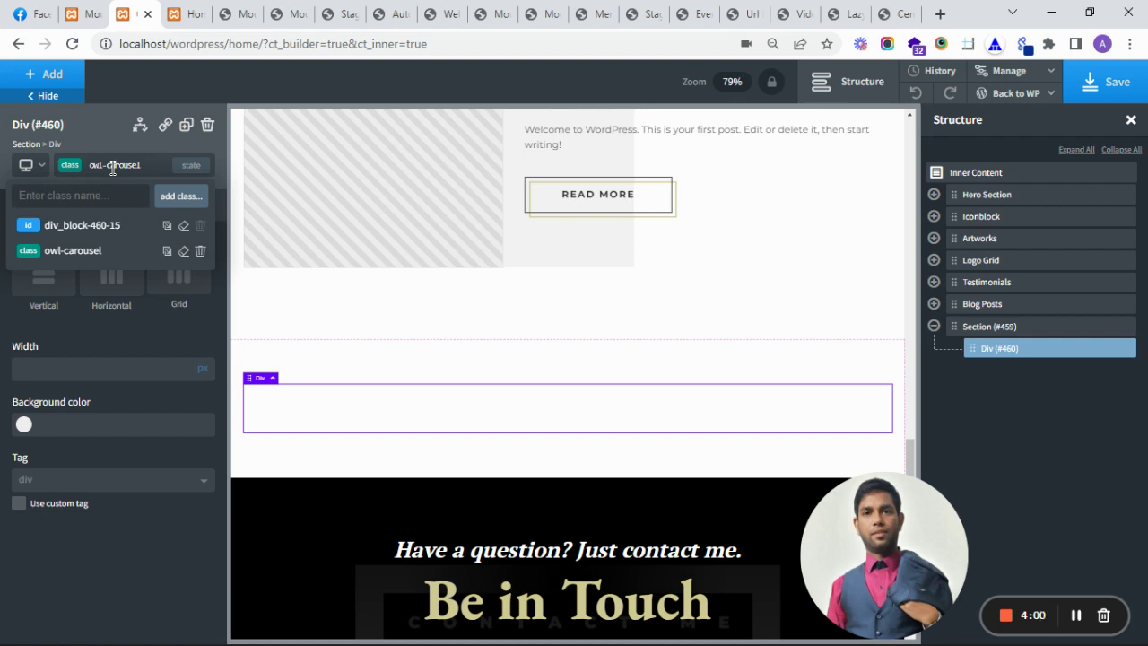
type("owl-them")
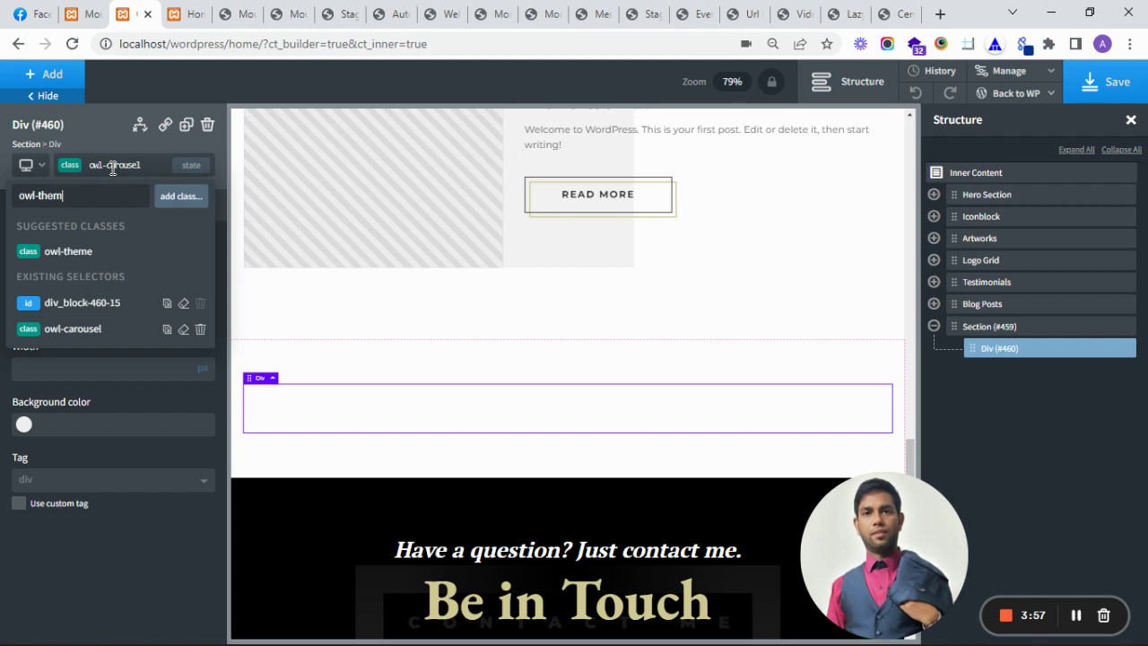
type("e")
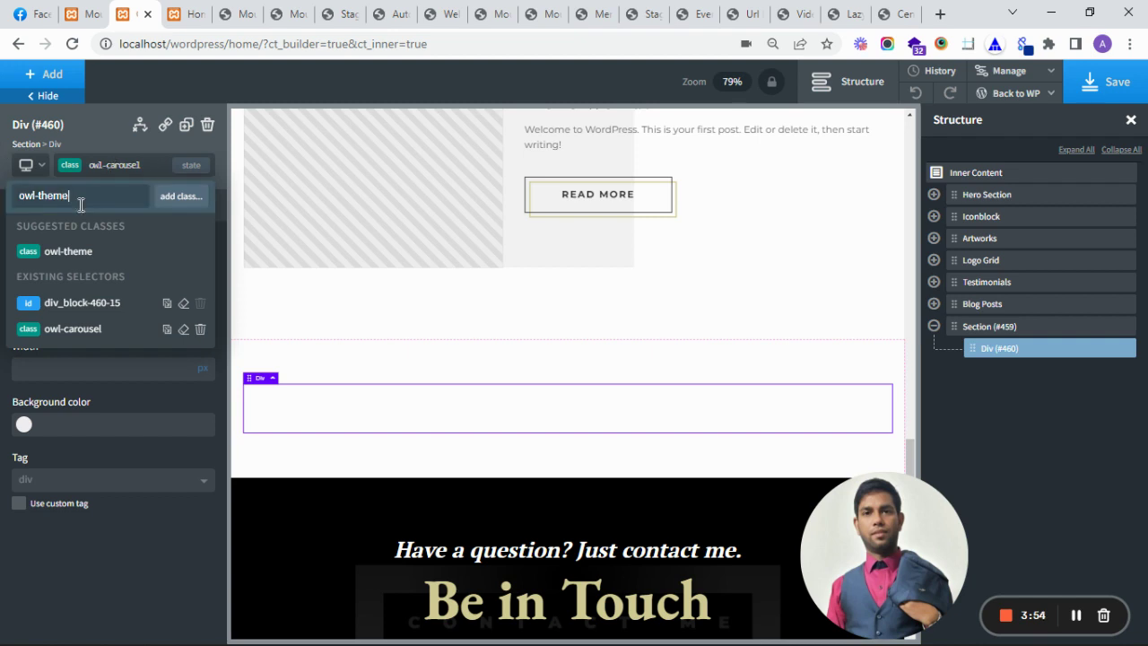
left_click(77, 254)
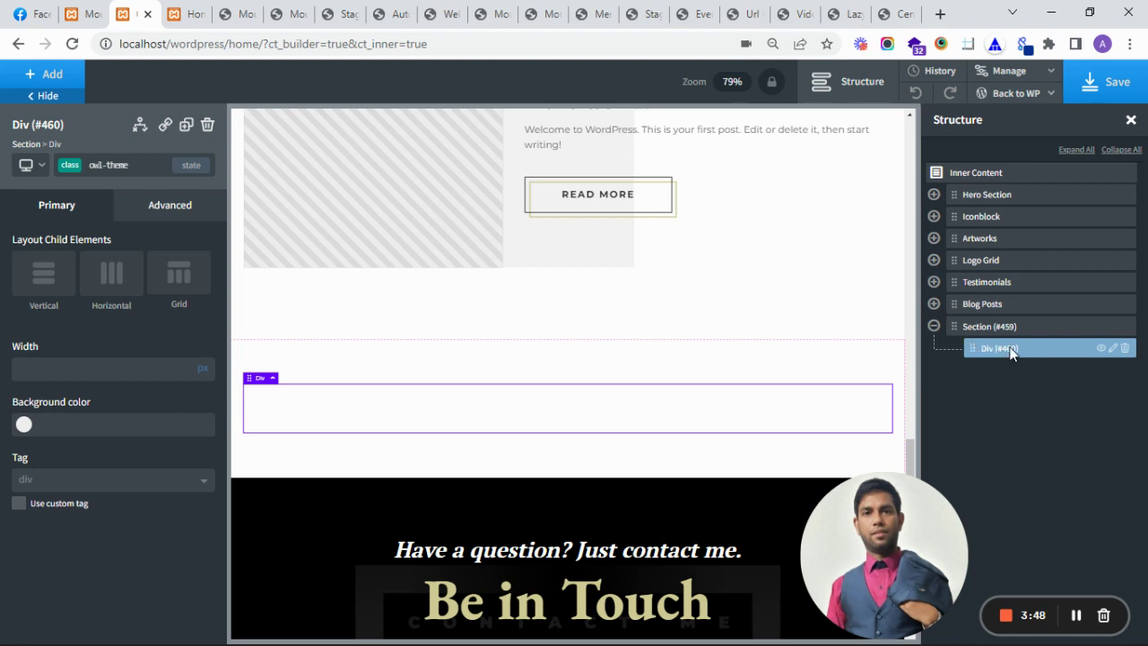
left_click(113, 165)
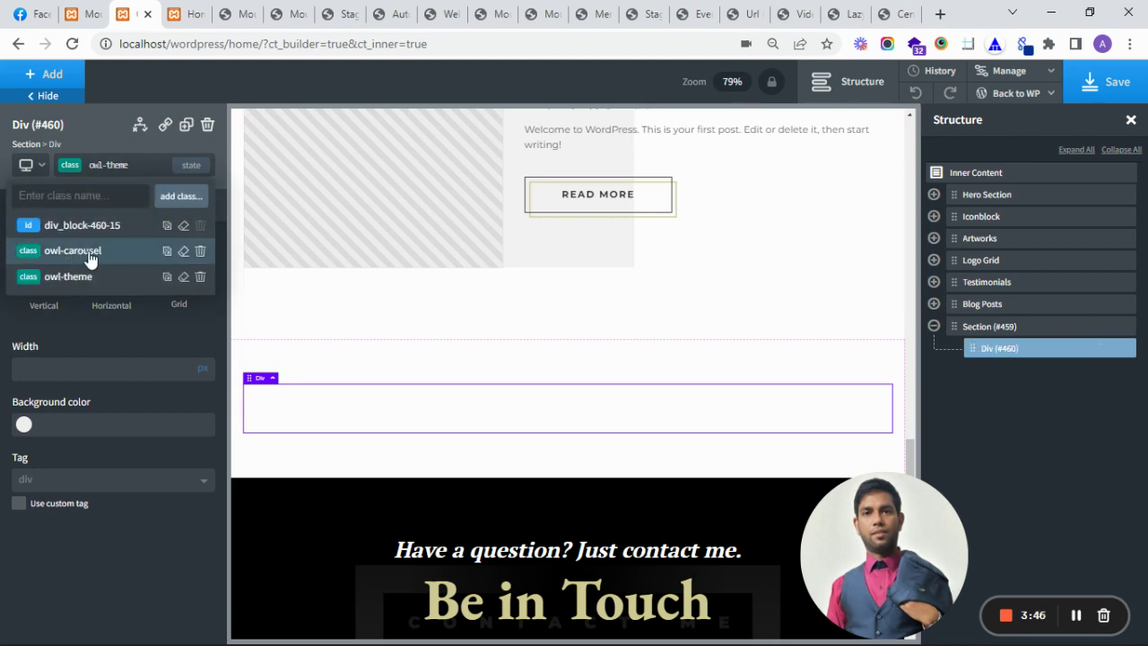
left_click(89, 259)
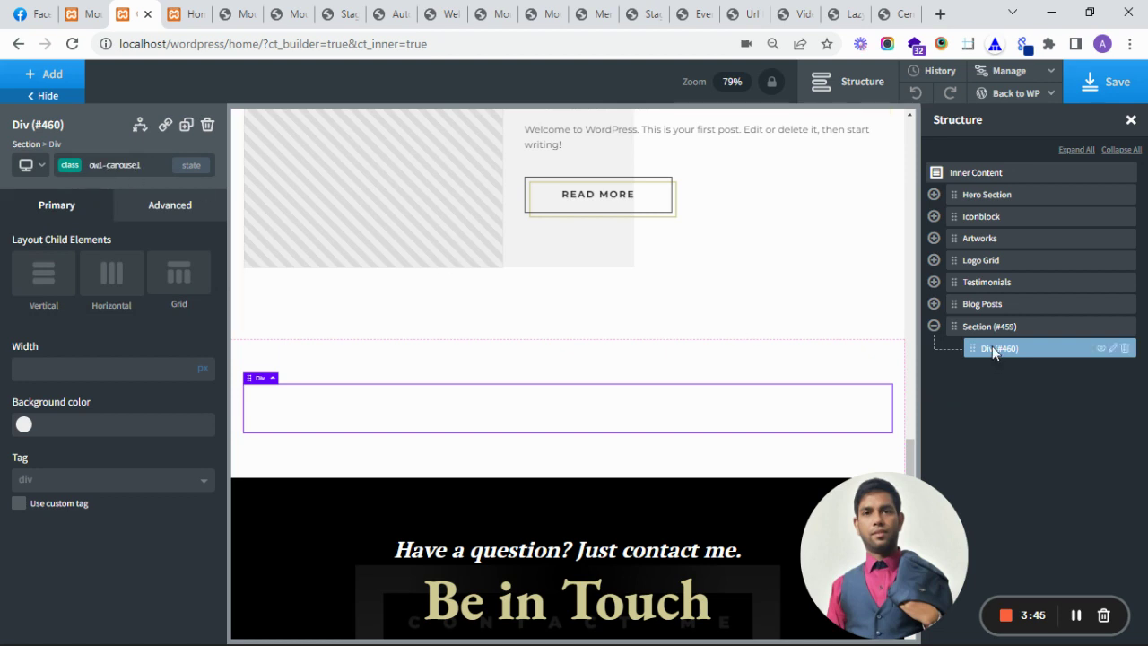
Step: Insert an editable copy of the reusable latestbox block into the carousel div
left_click(47, 75)
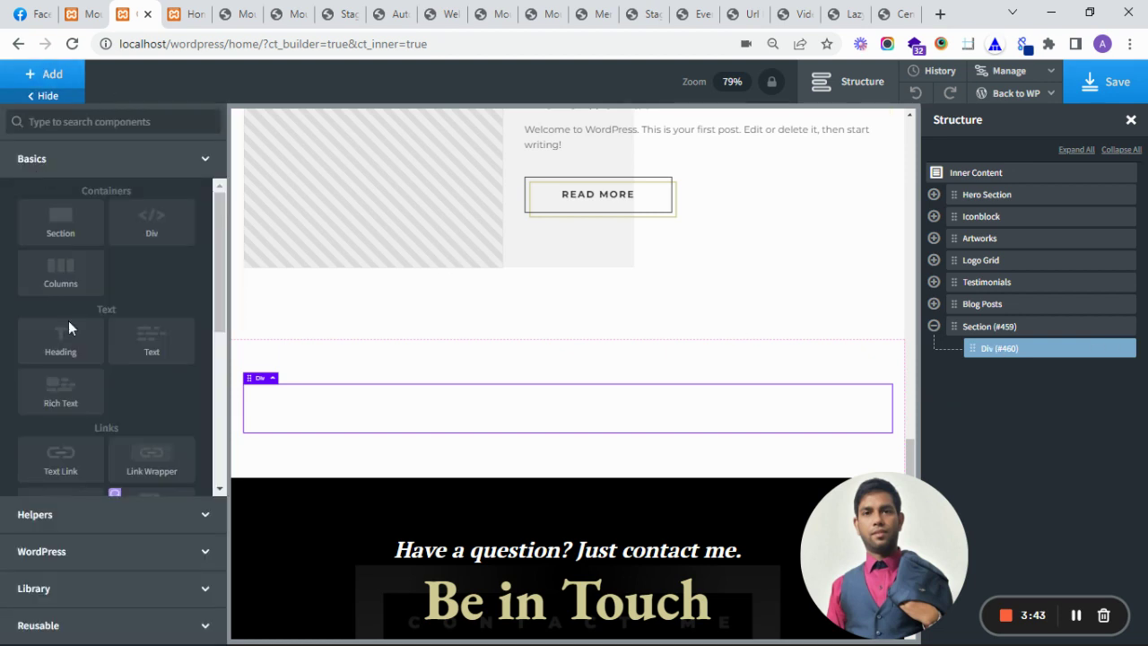
left_click(80, 625)
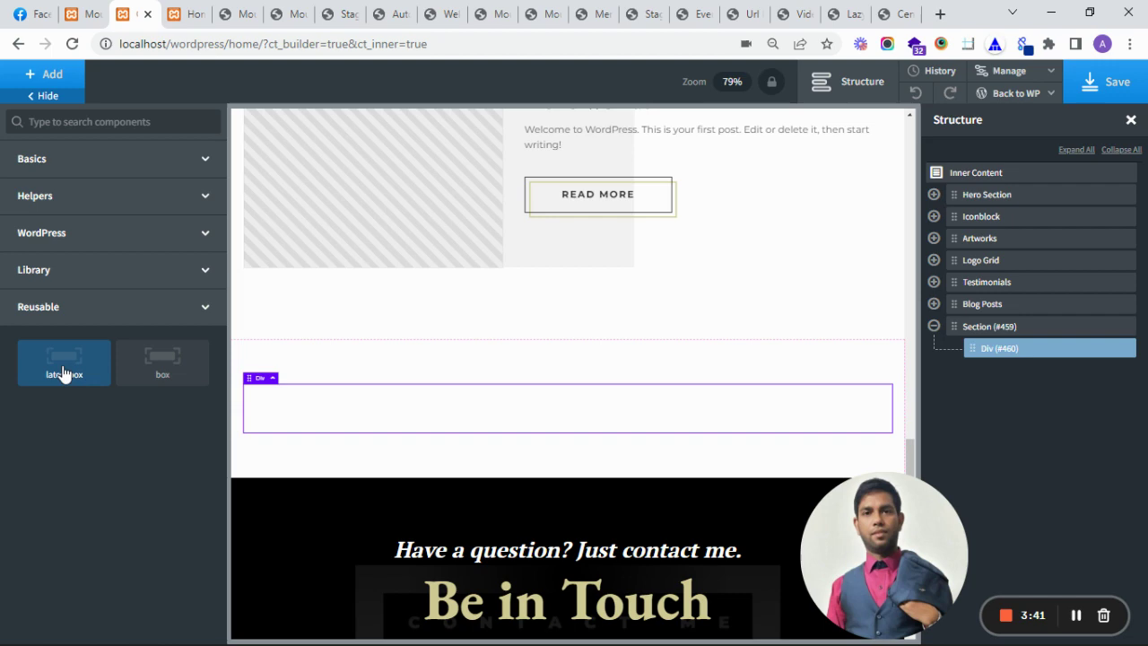
mouse_move(63, 374)
left_click(61, 411)
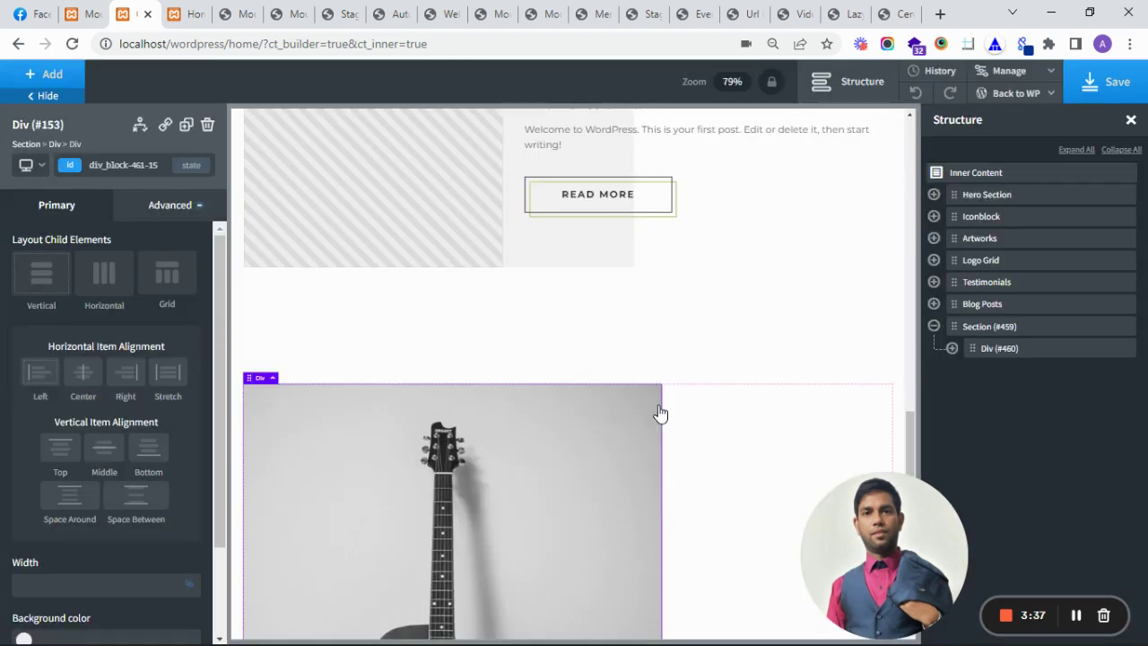
Step: Apply the item class to the guitar image box Div (#153)
left_click(952, 350)
left_click(136, 165)
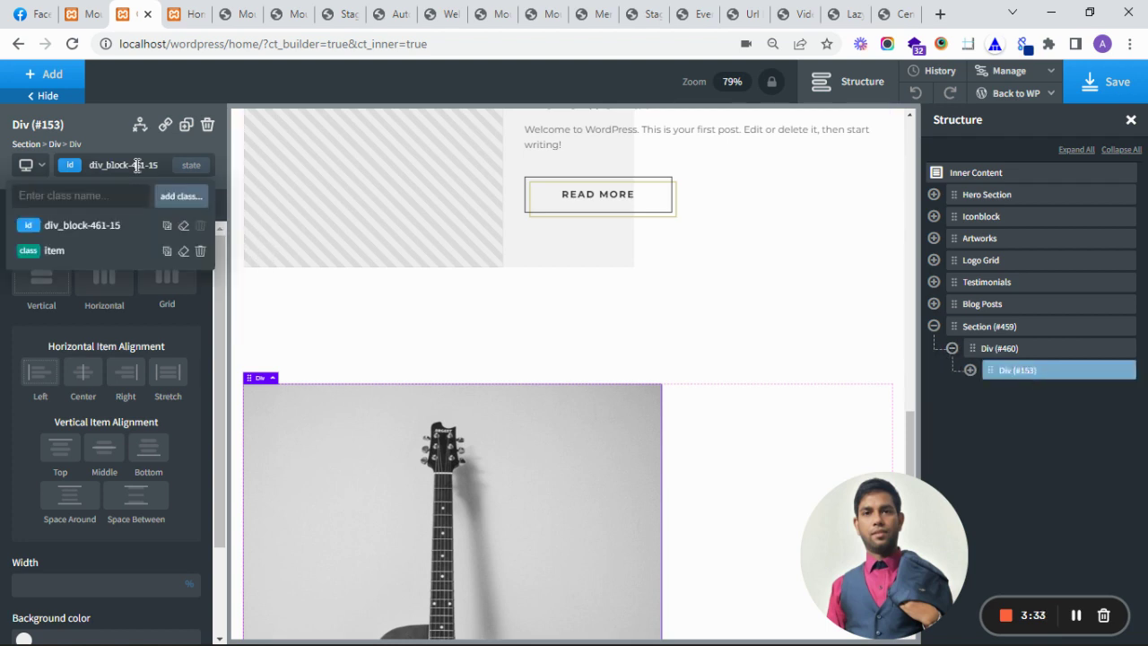
left_click(49, 252)
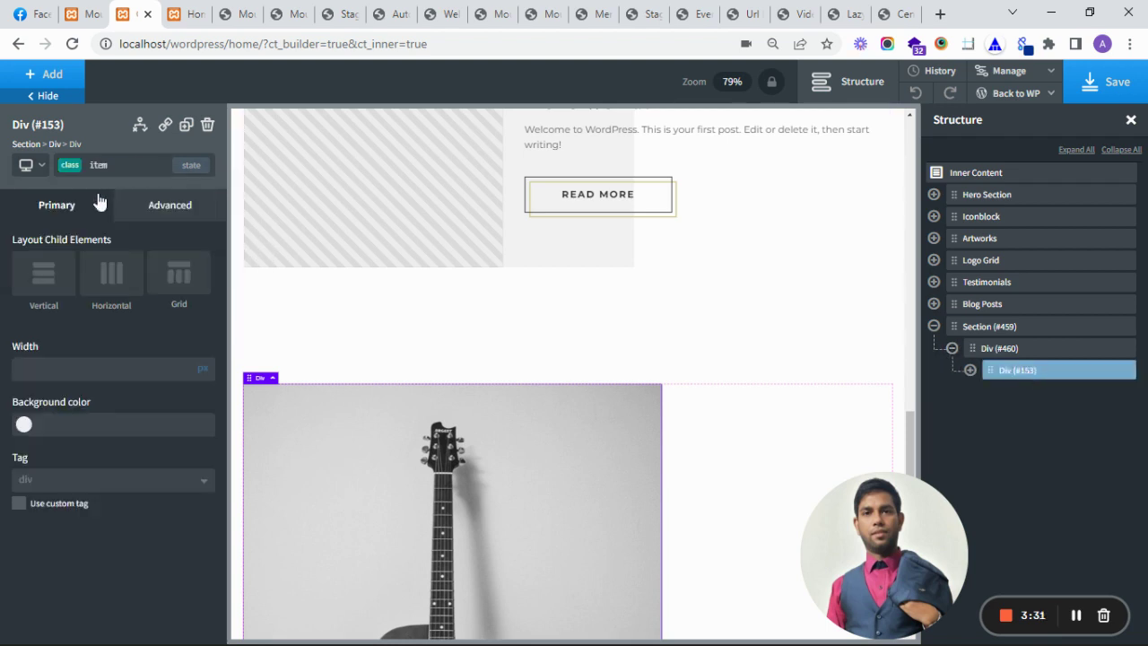
left_click(115, 169)
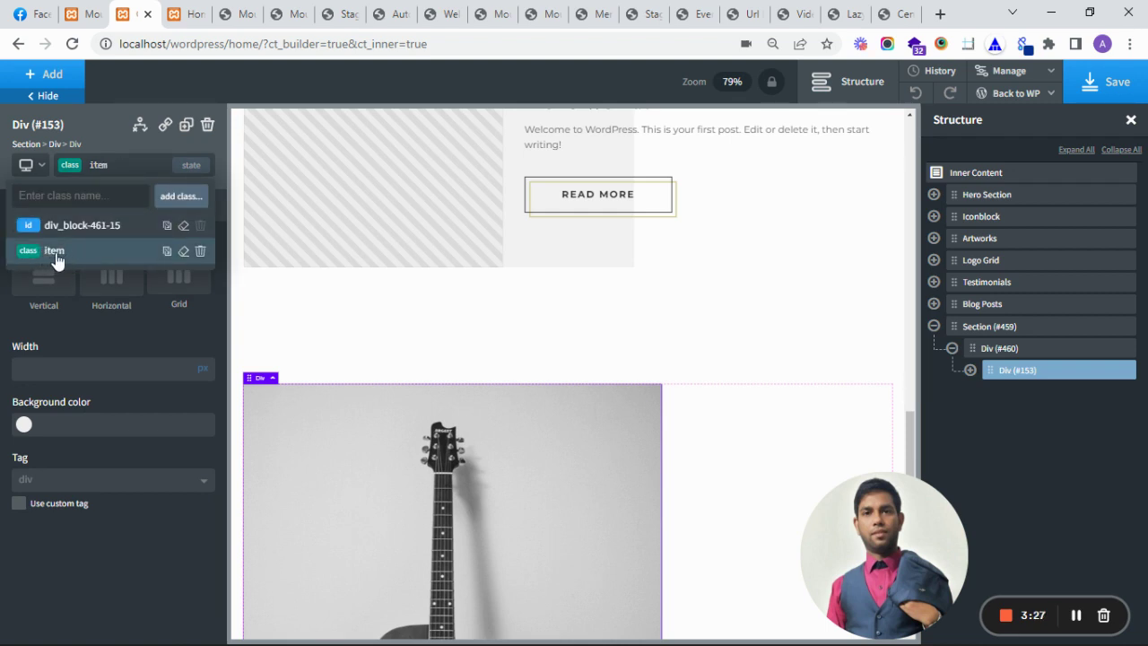
Step: Duplicate the guitar image box five times for six boxes, then select Section (#459)
left_click(111, 169)
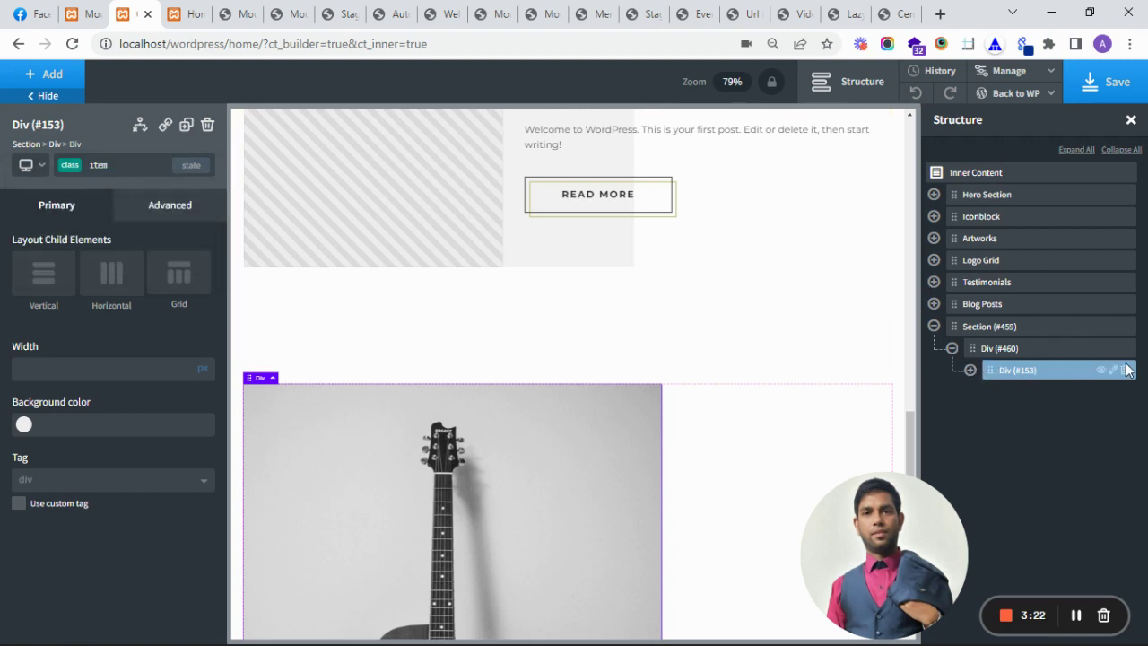
left_click(1115, 371)
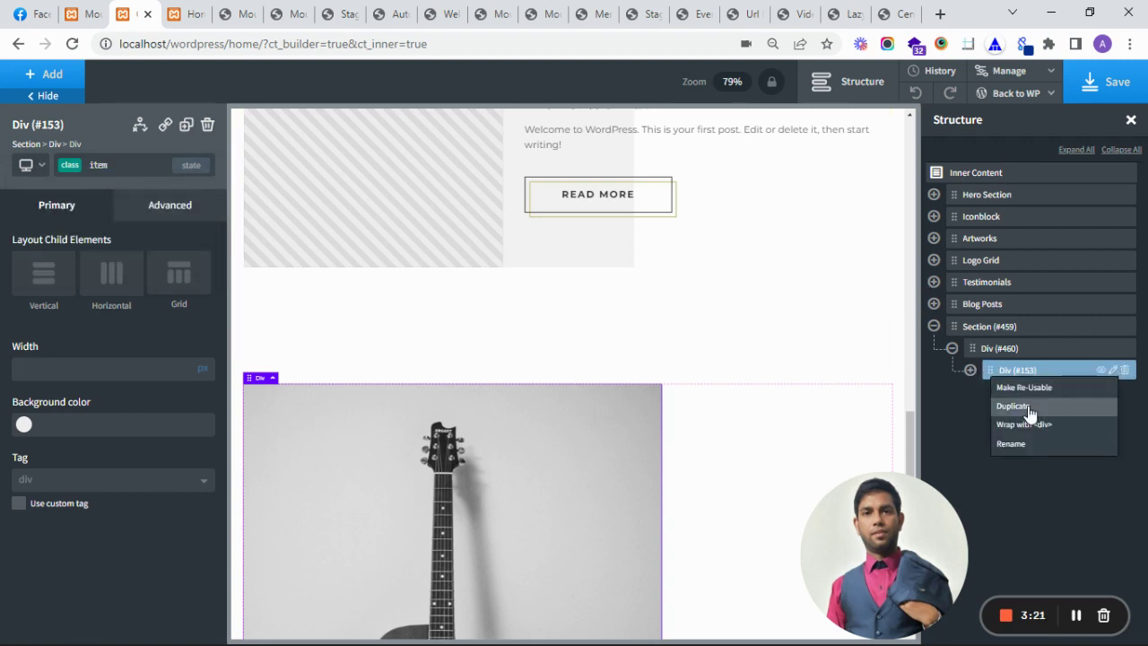
left_click(1080, 404)
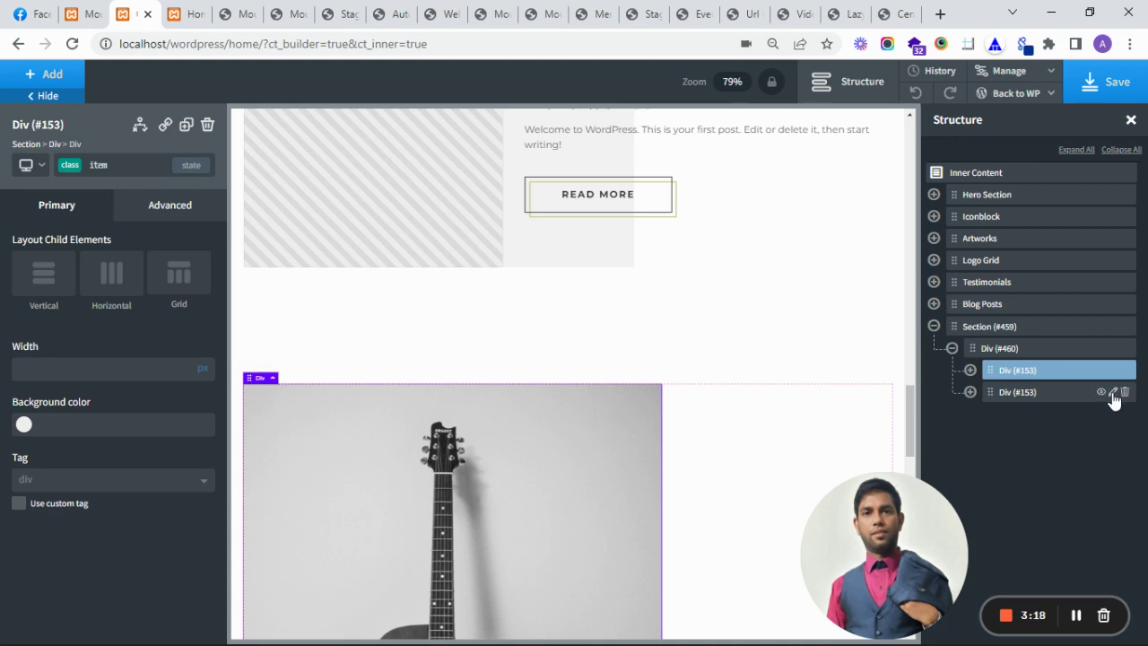
left_click(1113, 394)
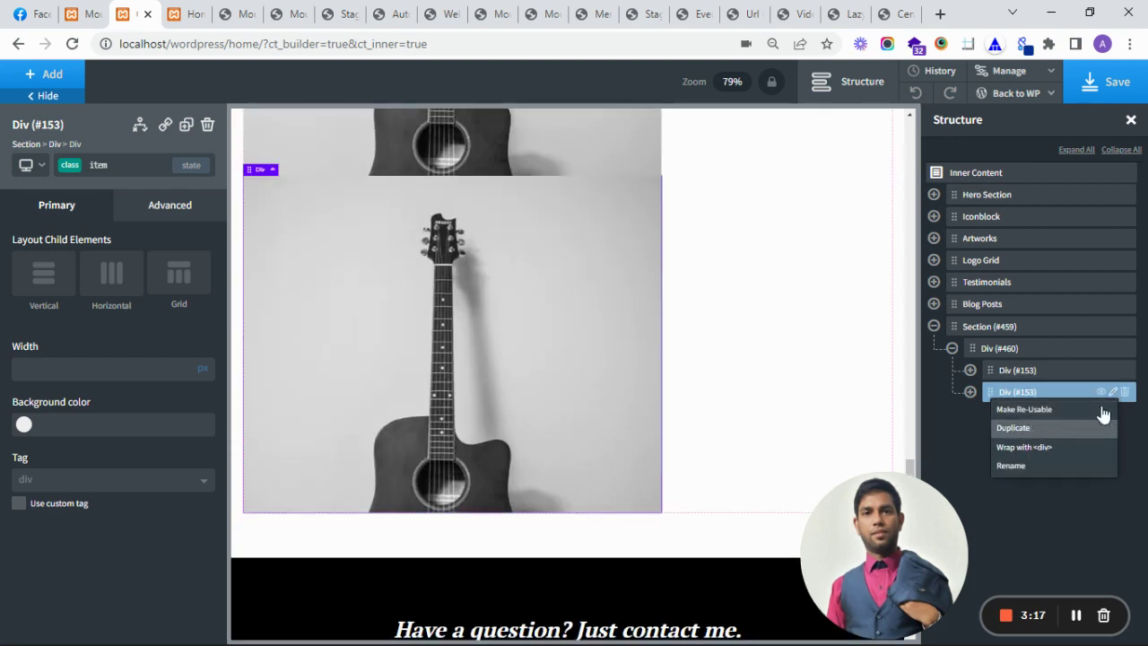
left_click(1116, 427)
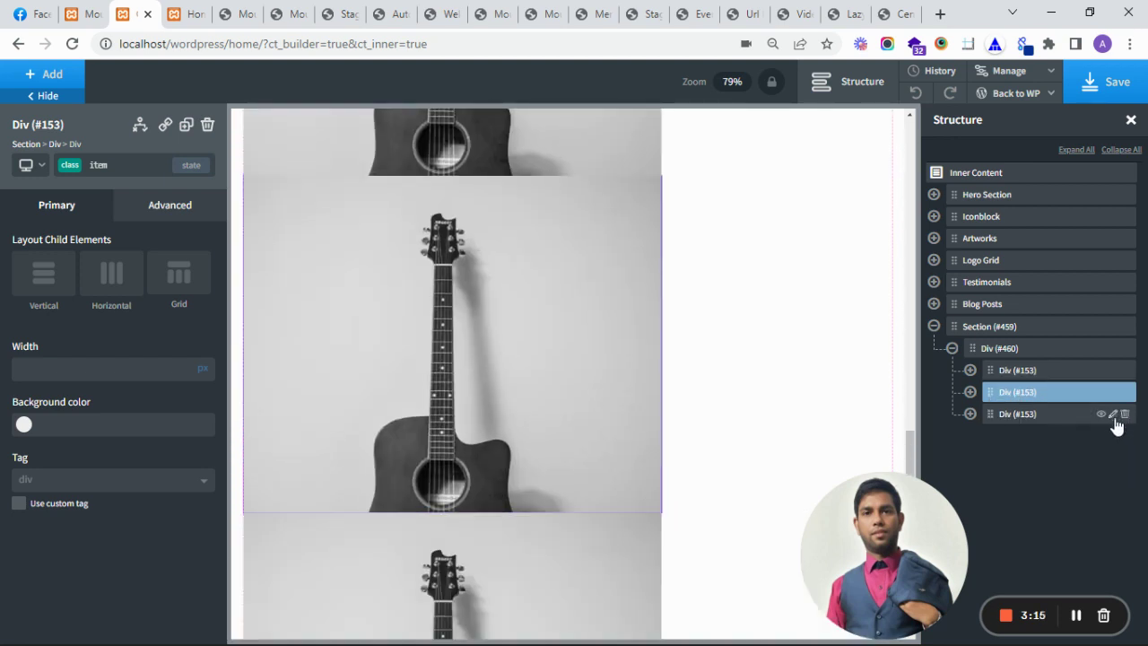
left_click(1114, 417)
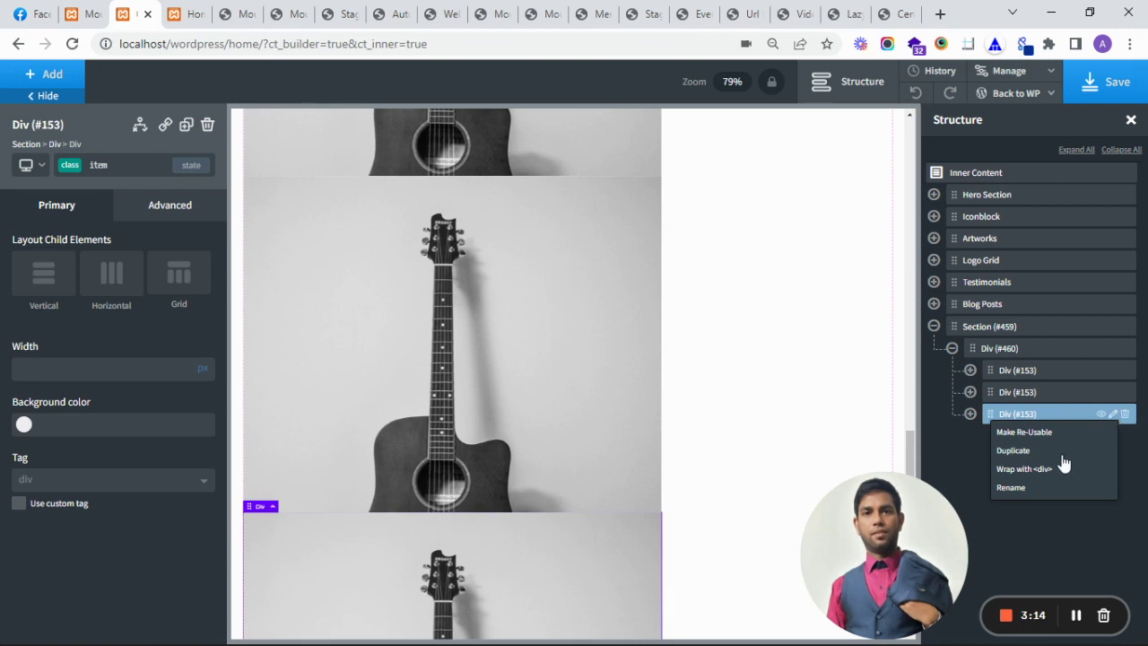
left_click(1124, 452)
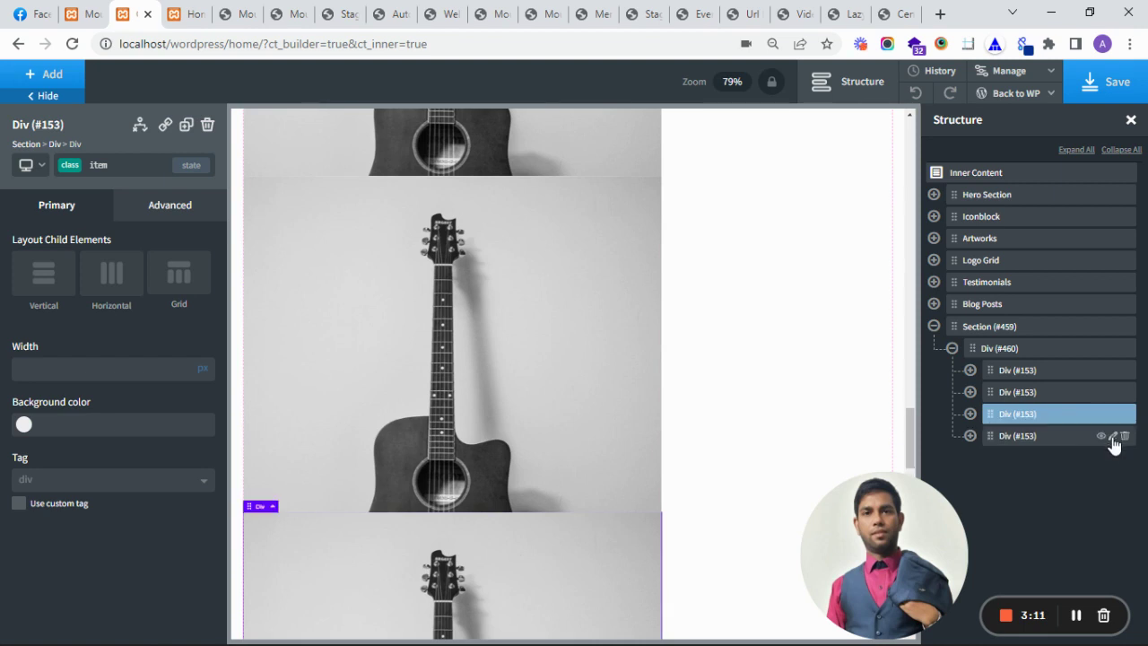
left_click(1114, 437)
left_click(1129, 470)
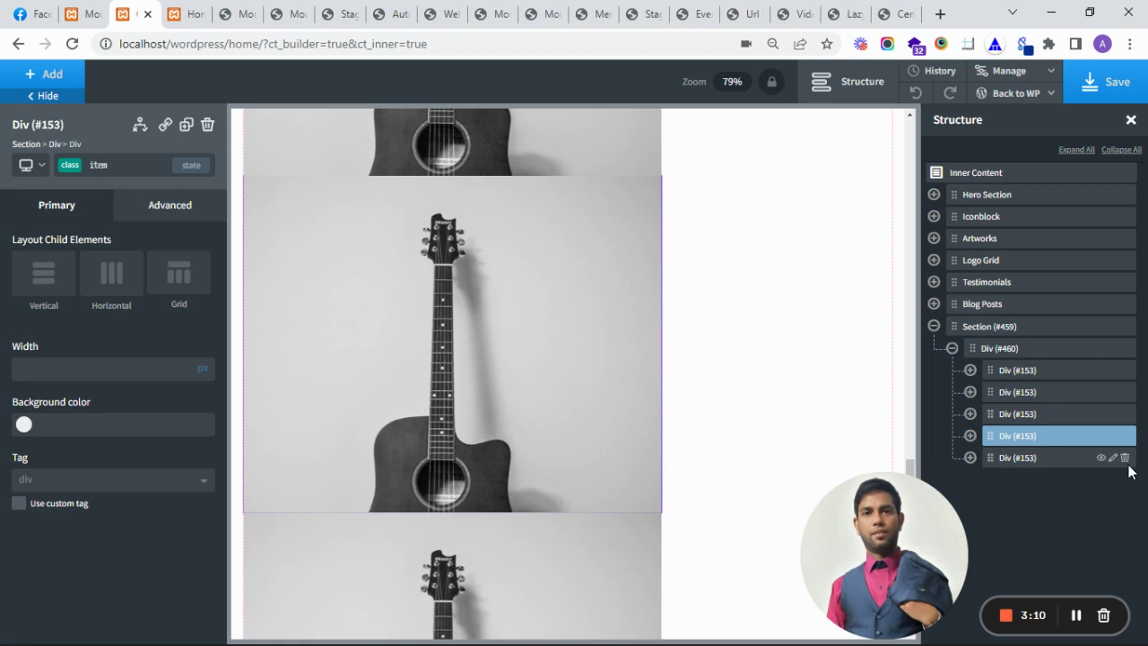
left_click(1113, 458)
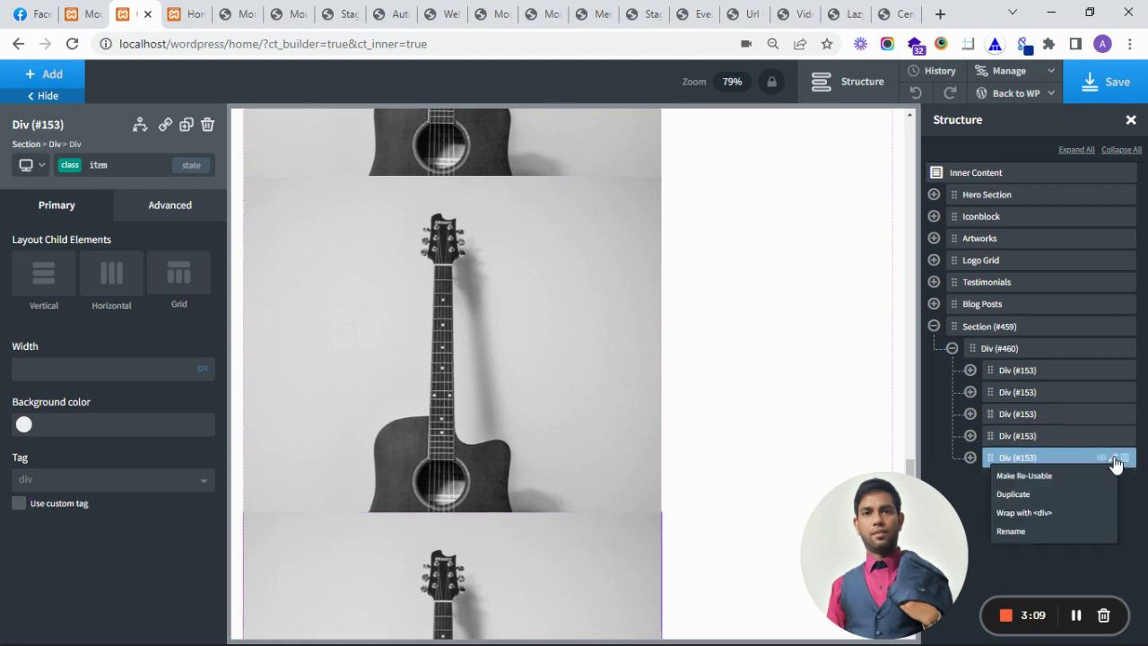
left_click(1023, 497)
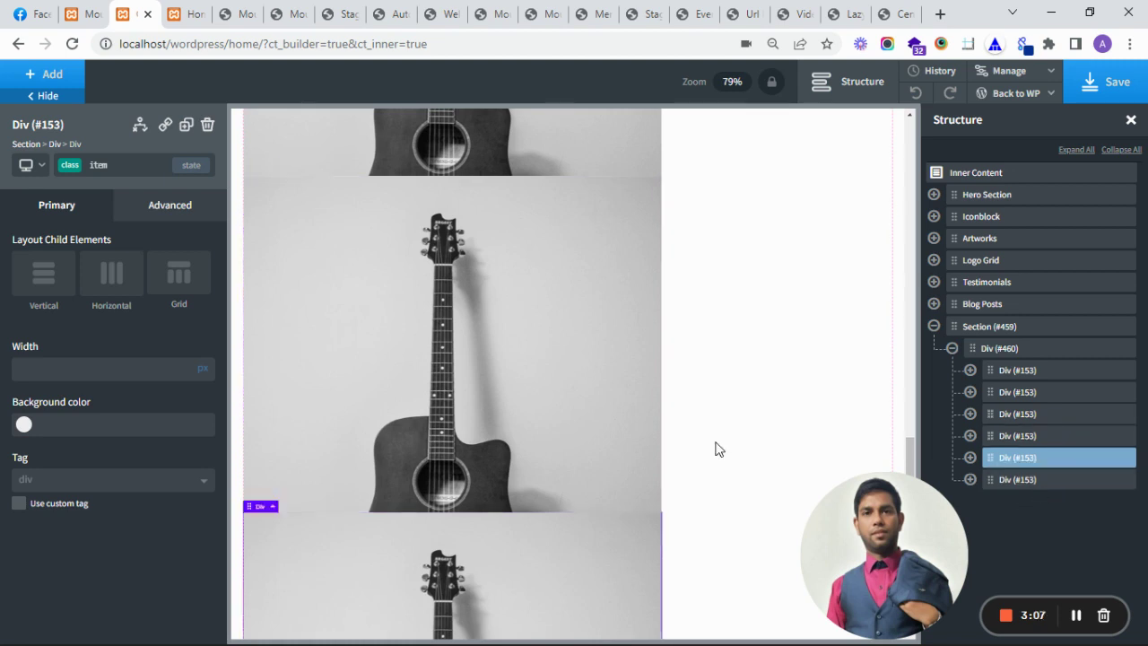
left_click(997, 327)
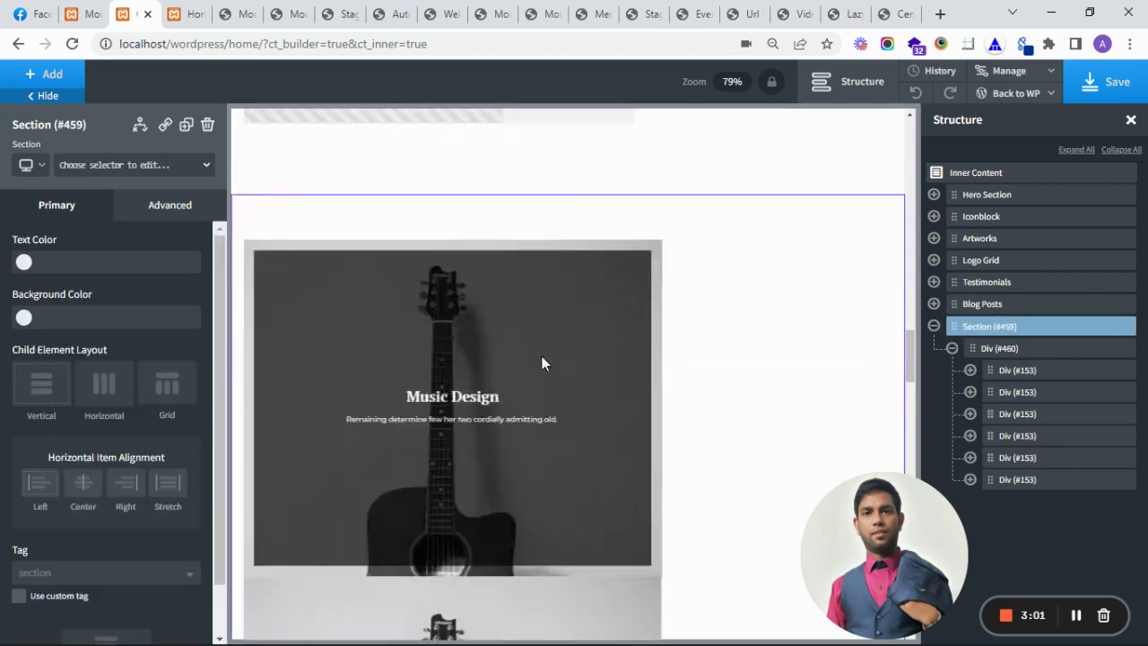
Step: Insert a Code Block (#509) after the guitar boxes and copy the script/stylesheet tags from Sublime Text
scroll(502, 368, "down", 5)
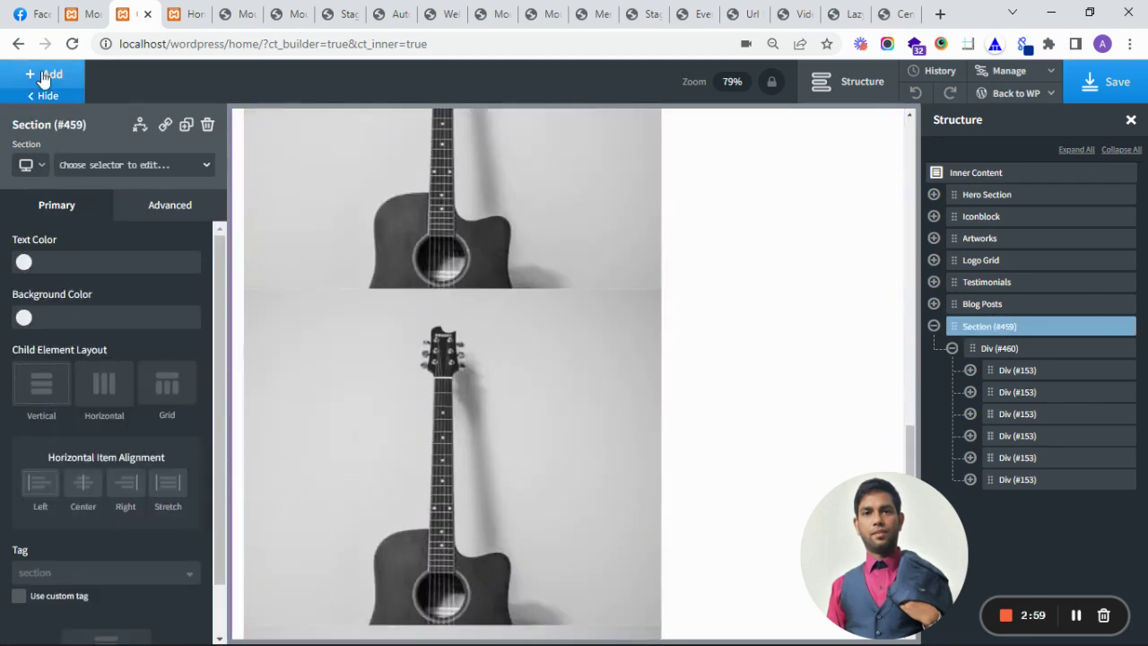
left_click(43, 77)
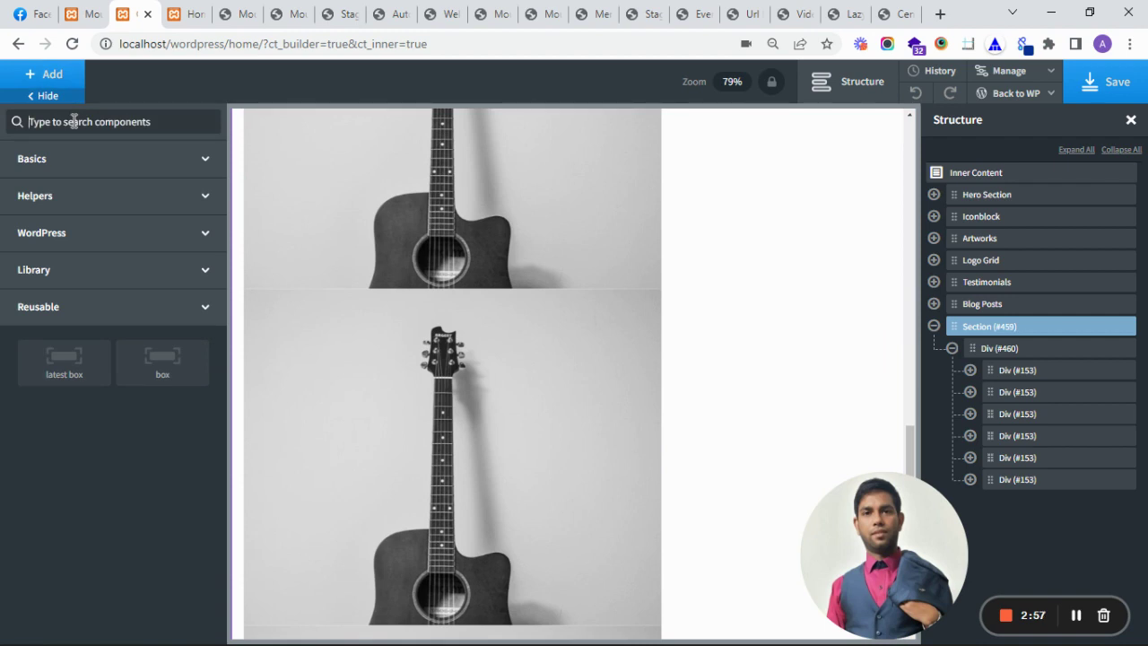
type("code")
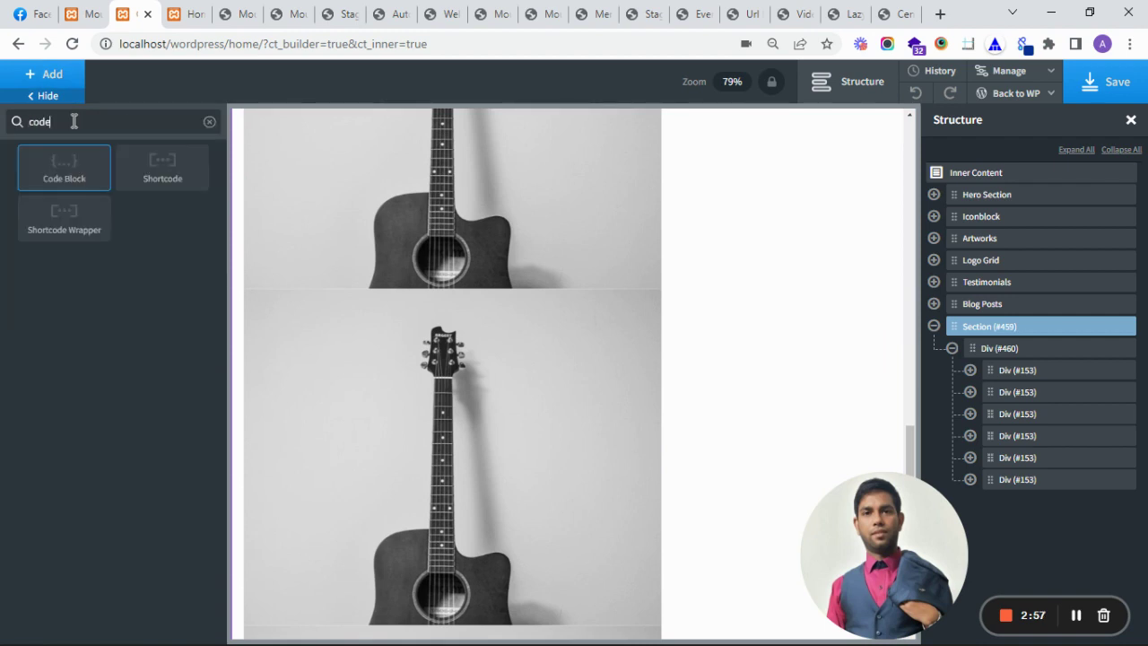
left_click(54, 184)
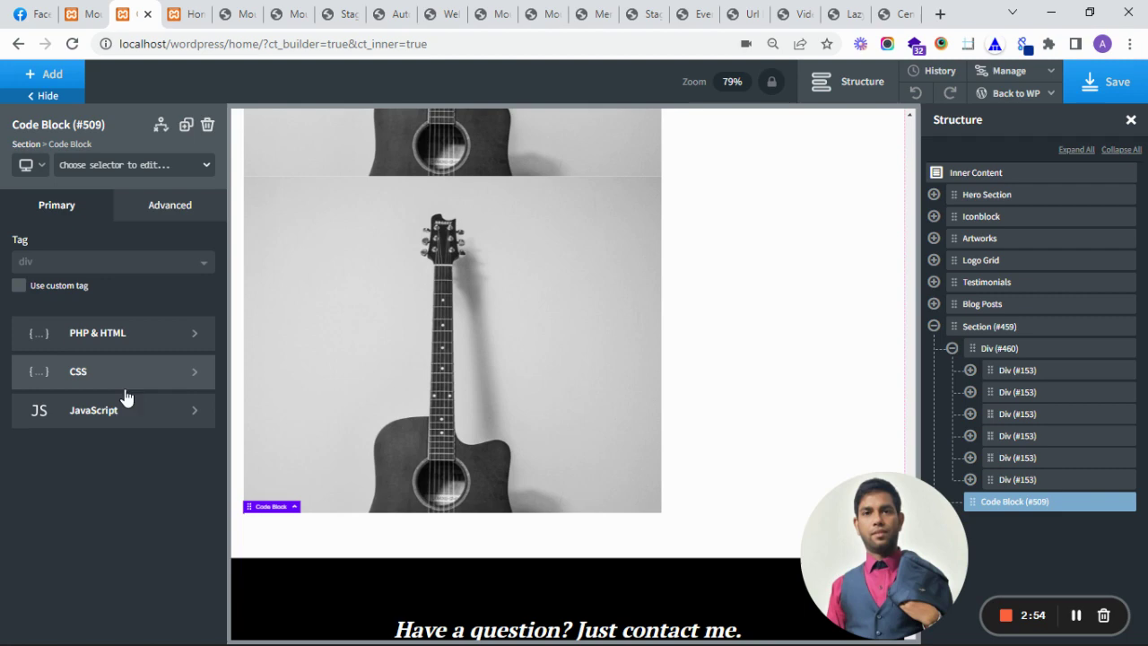
left_click(120, 331)
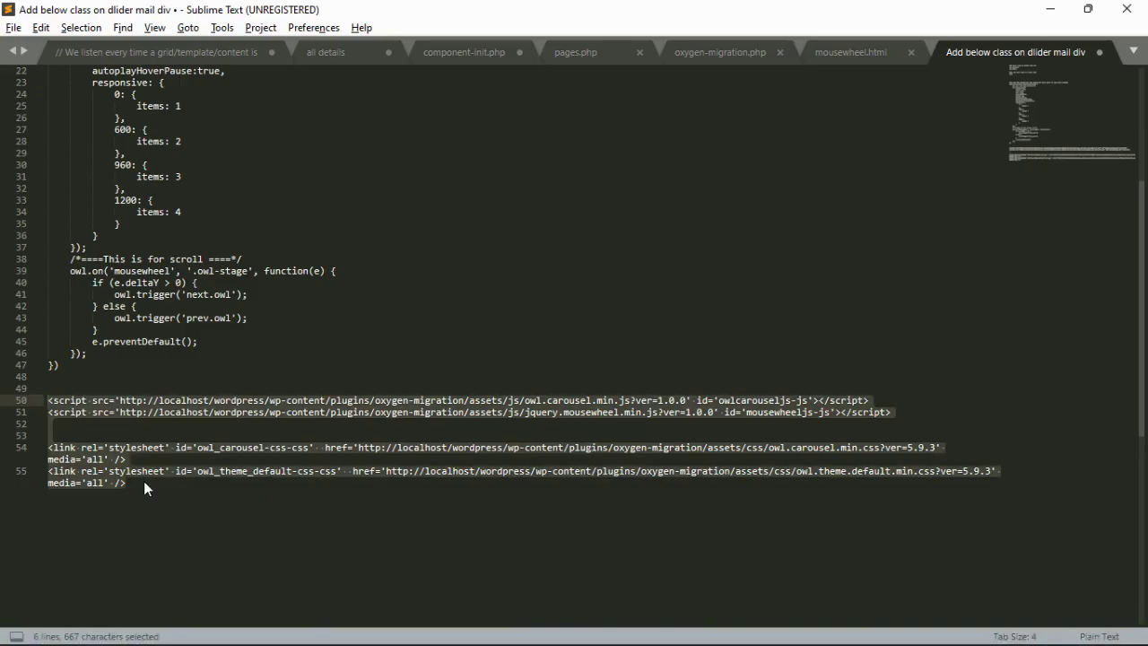
left_click_drag(145, 483, 30, 396)
key("ctrl+c")
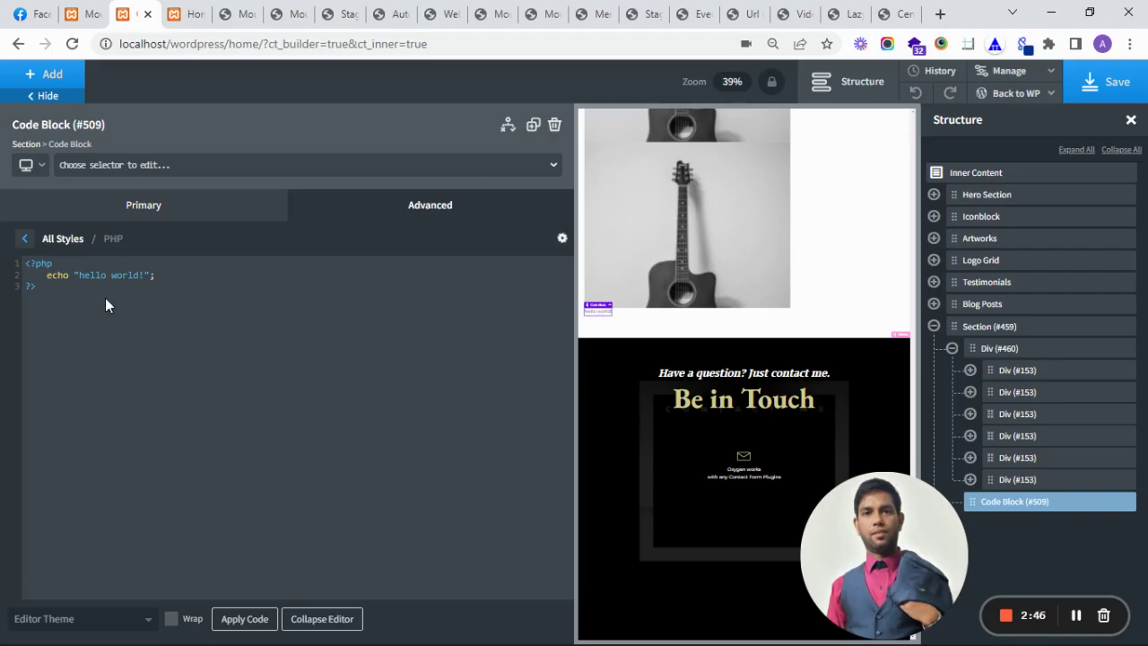
Step: Replace the placeholder PHP & HTML with the owl.carousel, mousewheel and stylesheet tags
key("ctrl+a")
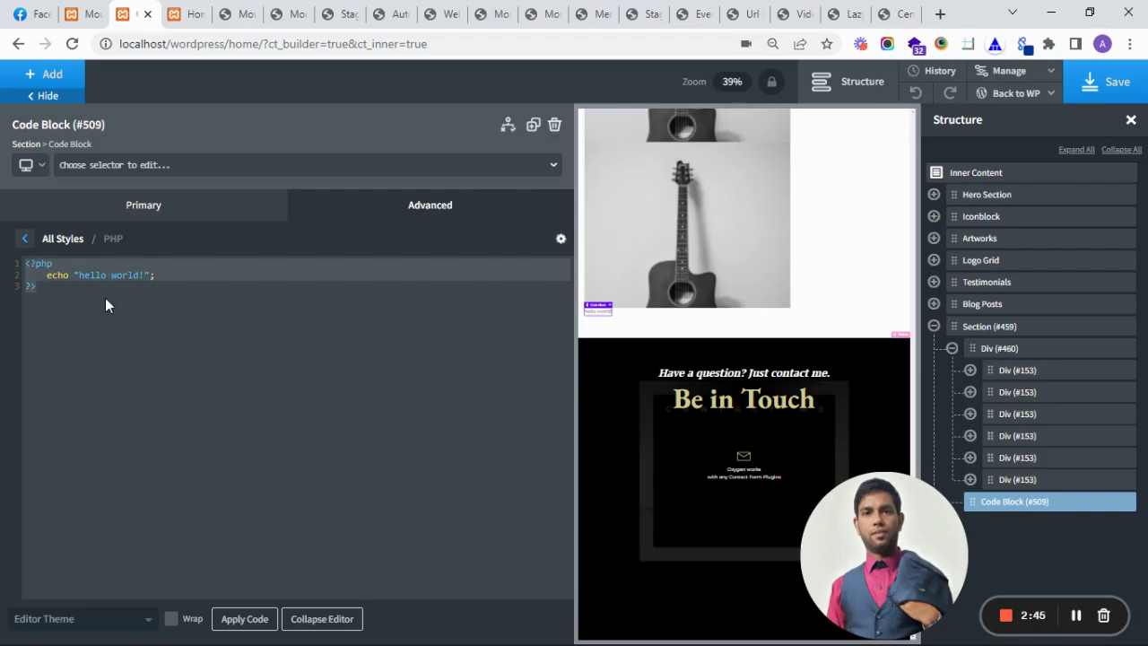
key("ctrl+v")
left_click_drag(339, 591, 225, 592)
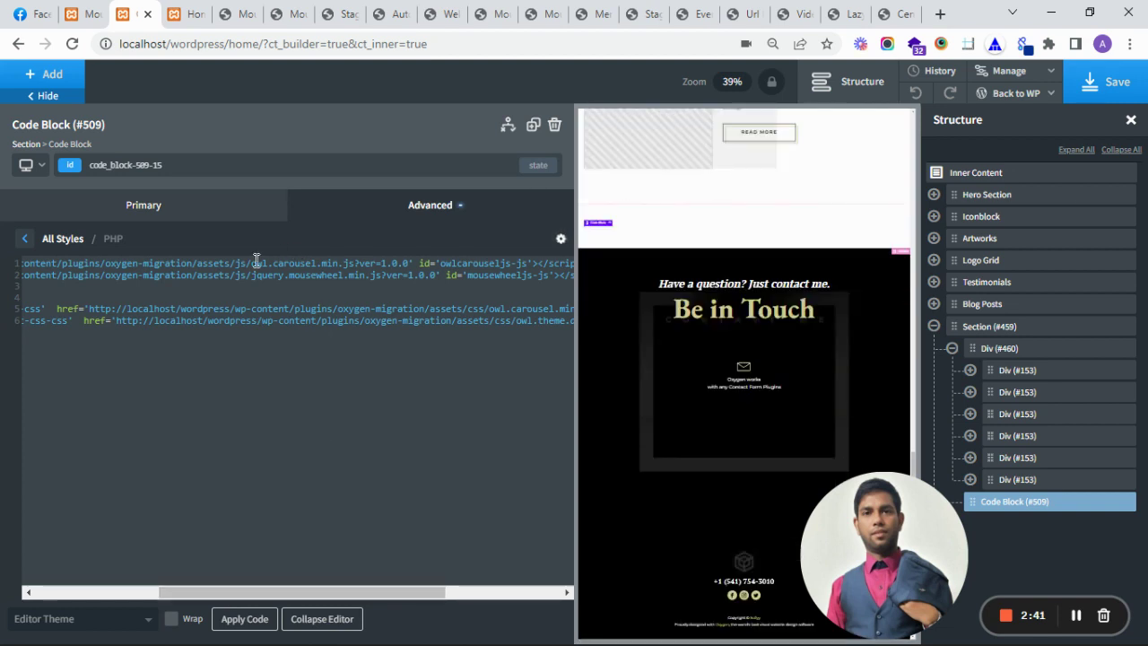
left_click(257, 262)
left_click_drag(252, 263, 335, 276)
left_click_drag(335, 275, 343, 275)
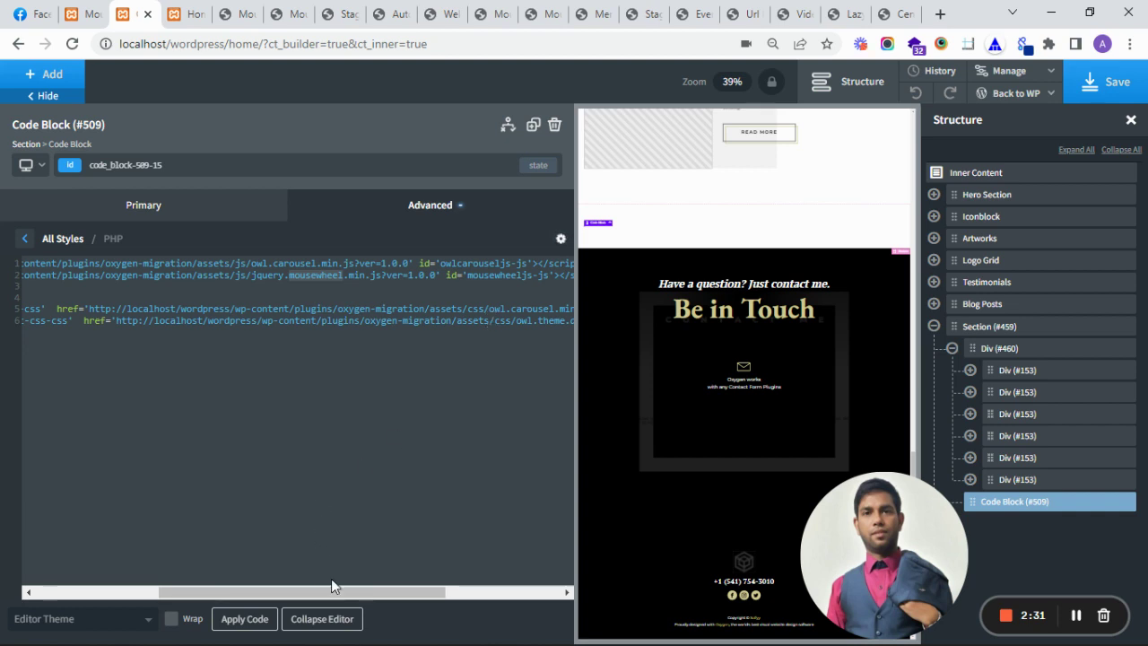
left_click_drag(331, 585, 397, 593)
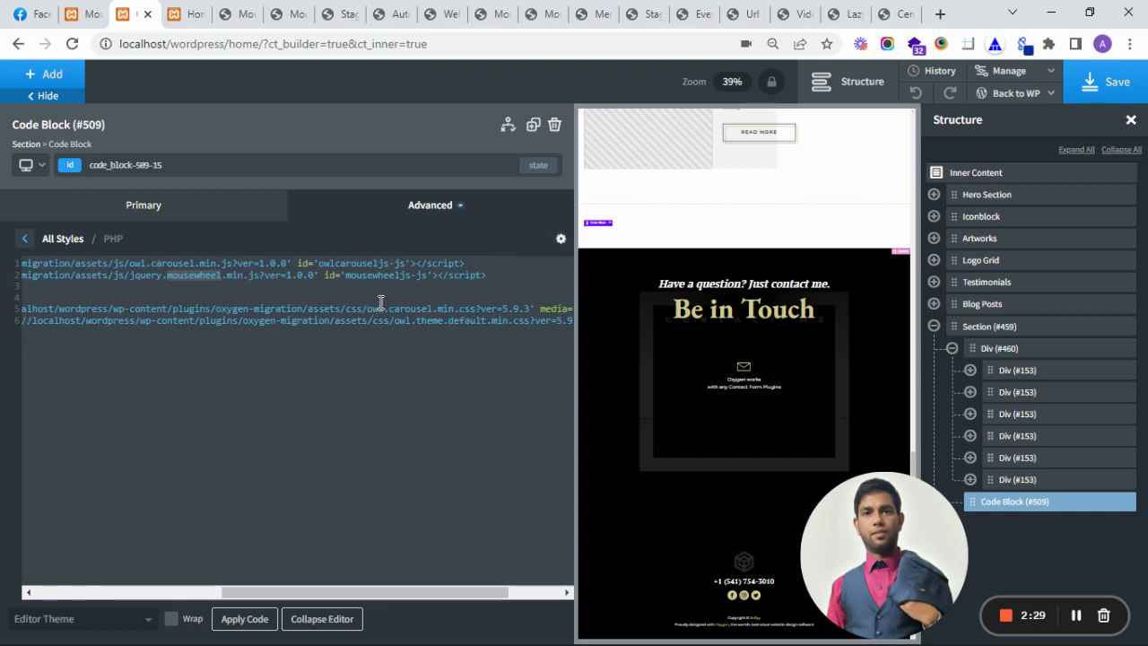
left_click_drag(369, 308, 481, 322)
left_click(503, 321)
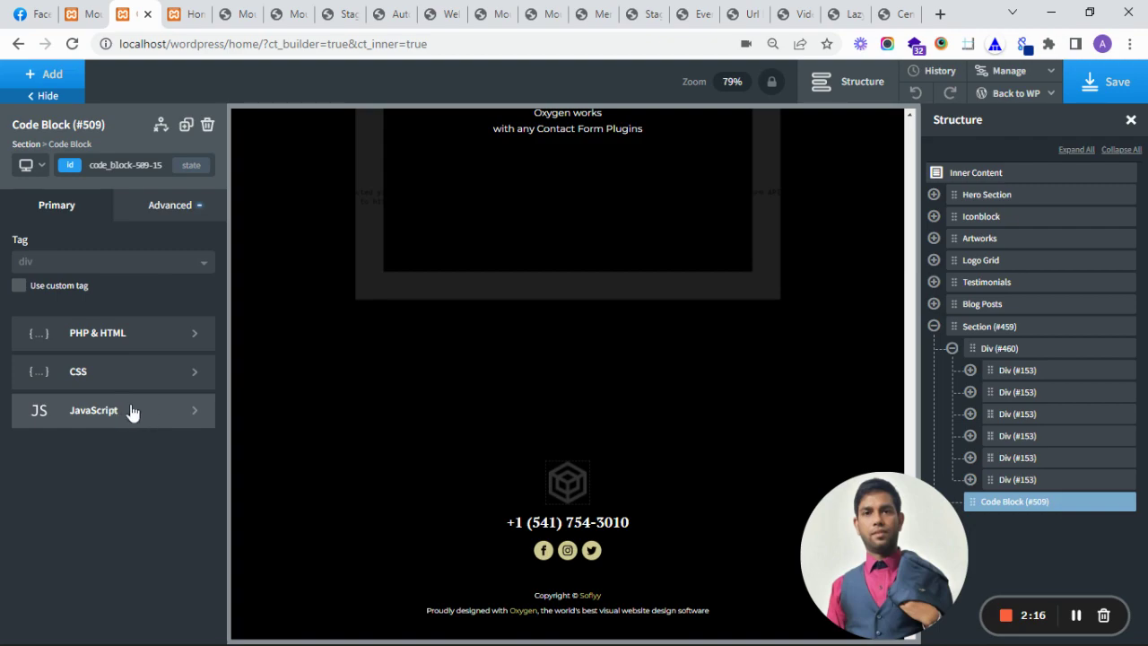
Step: Copy the carousel initialisation JavaScript (lines 12–47) from Sublime Text
left_click(134, 412)
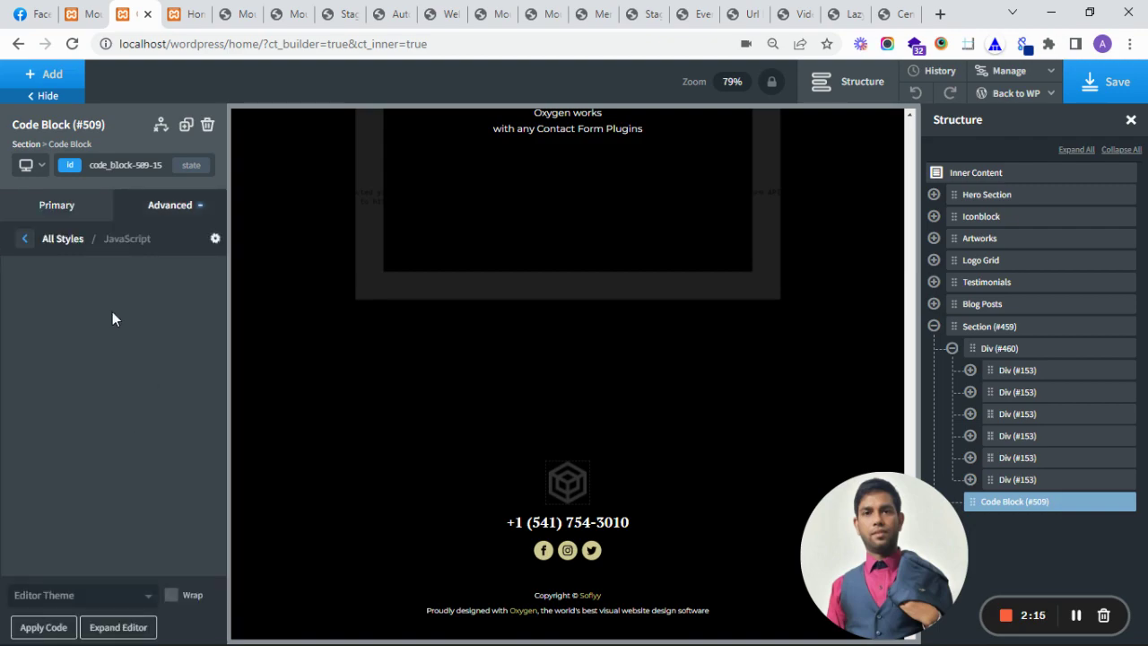
key("alt+Tab")
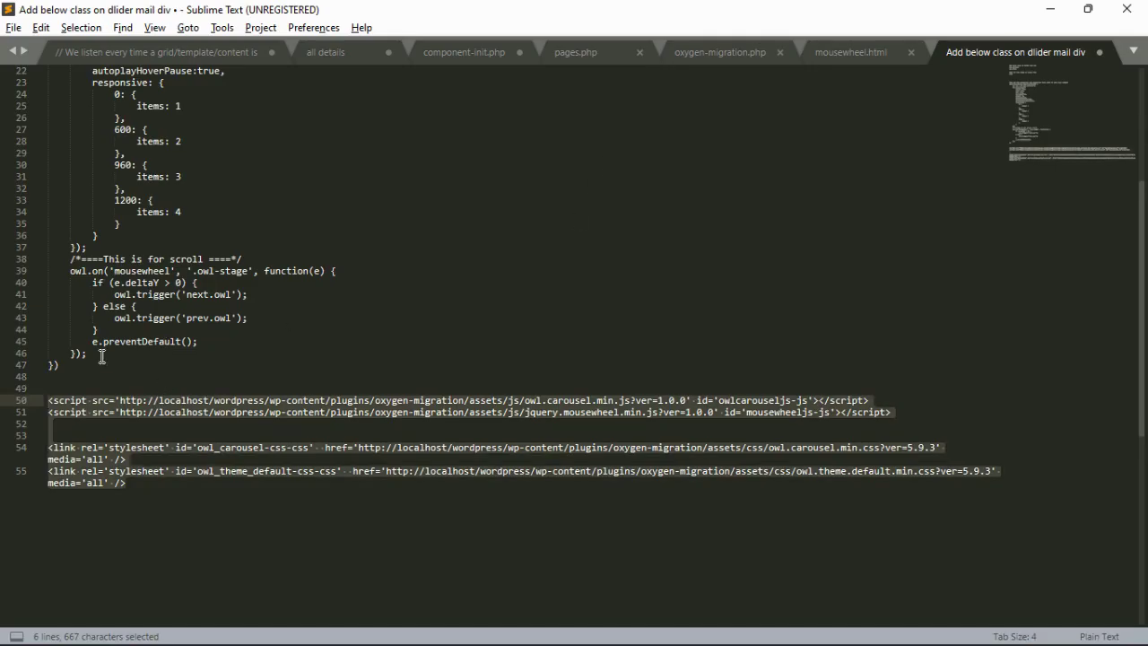
scroll(102, 357, "up", 5)
left_click_drag(51, 132, 111, 538)
key("ctrl+c")
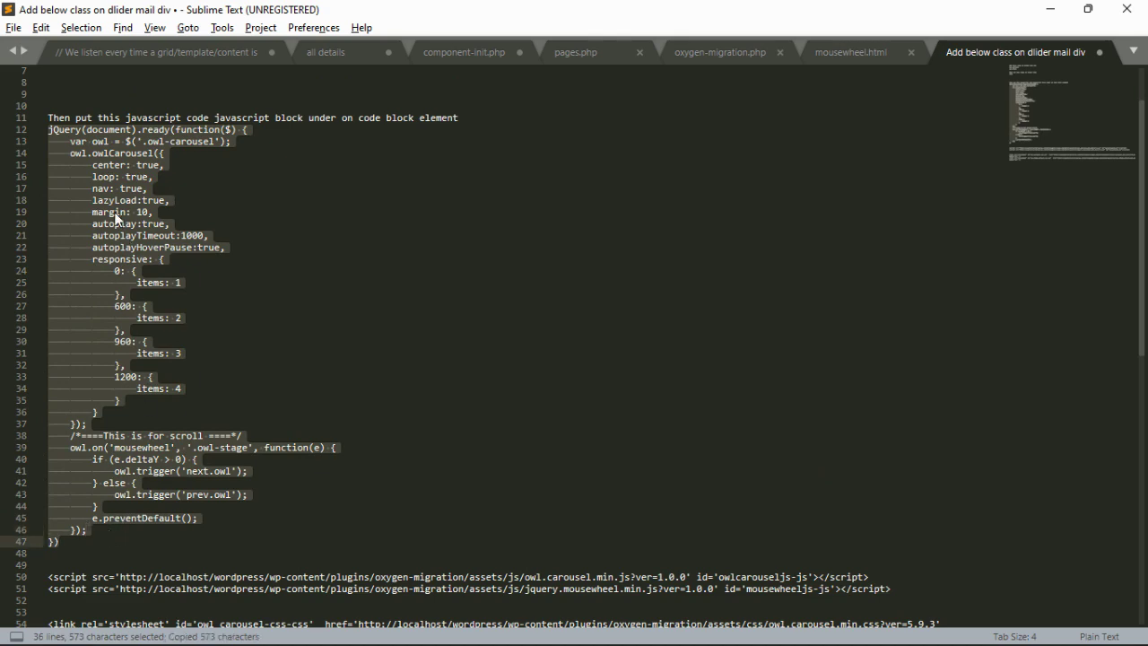
key("alt+Tab")
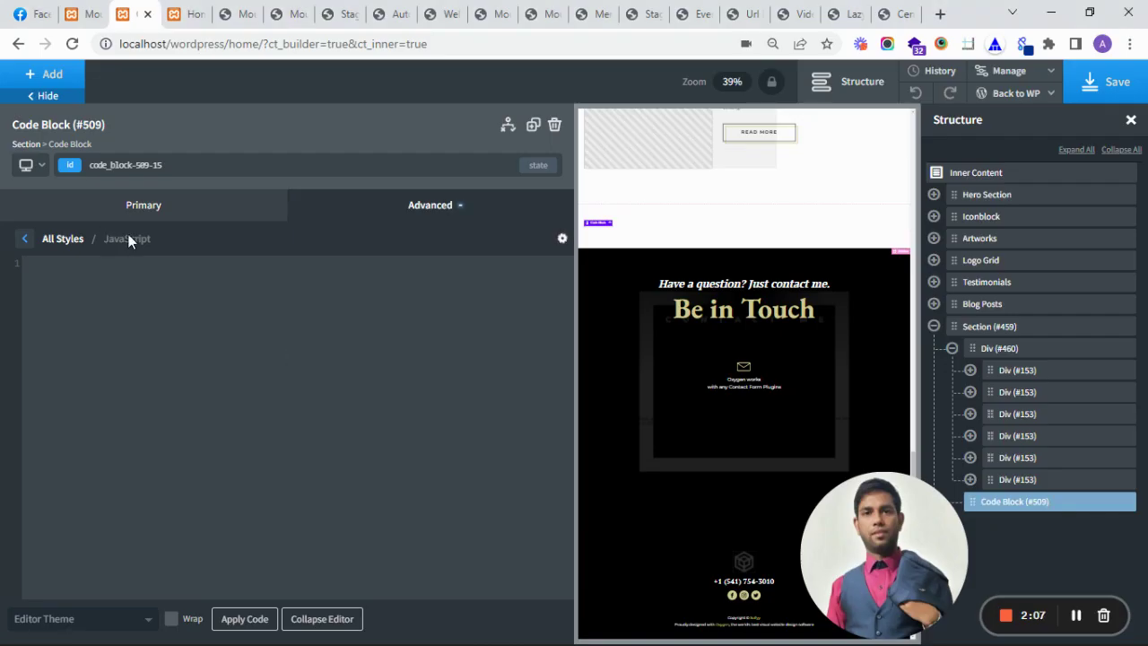
Step: Paste the carousel initialisation script into the Code Block's JavaScript editor
left_click(83, 273)
key("ctrl+v")
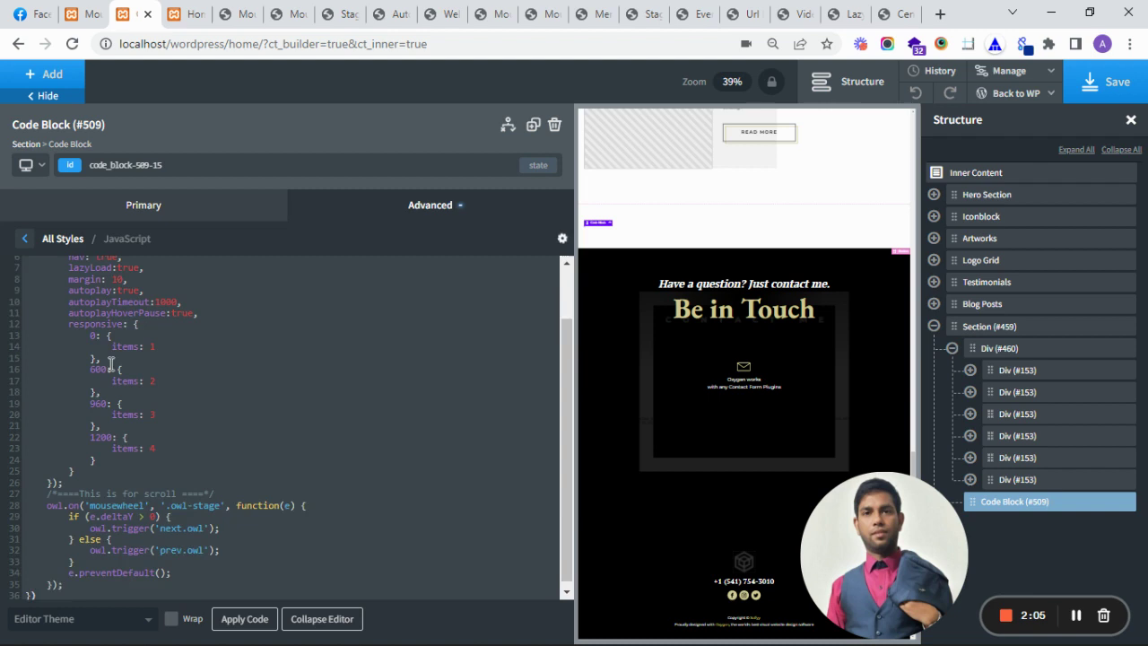
scroll(111, 363, "up", 2)
double_click(134, 276)
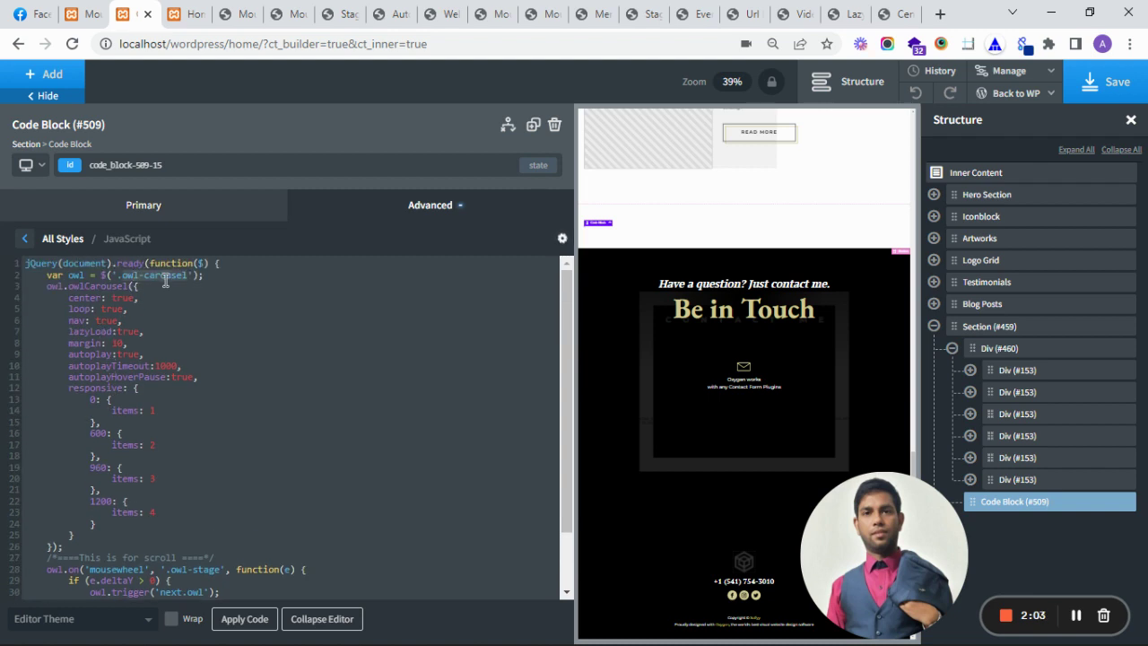
Step: Review the script's owl-carousel selector and its center: true and nav: true options
left_click(1018, 349)
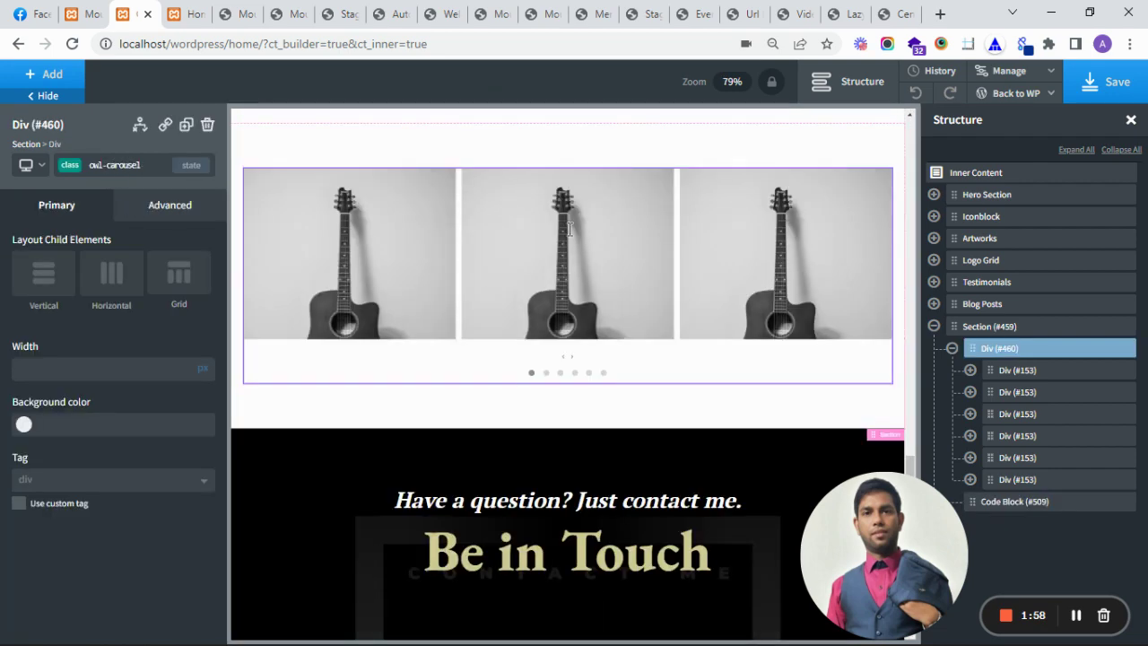
left_click(1020, 504)
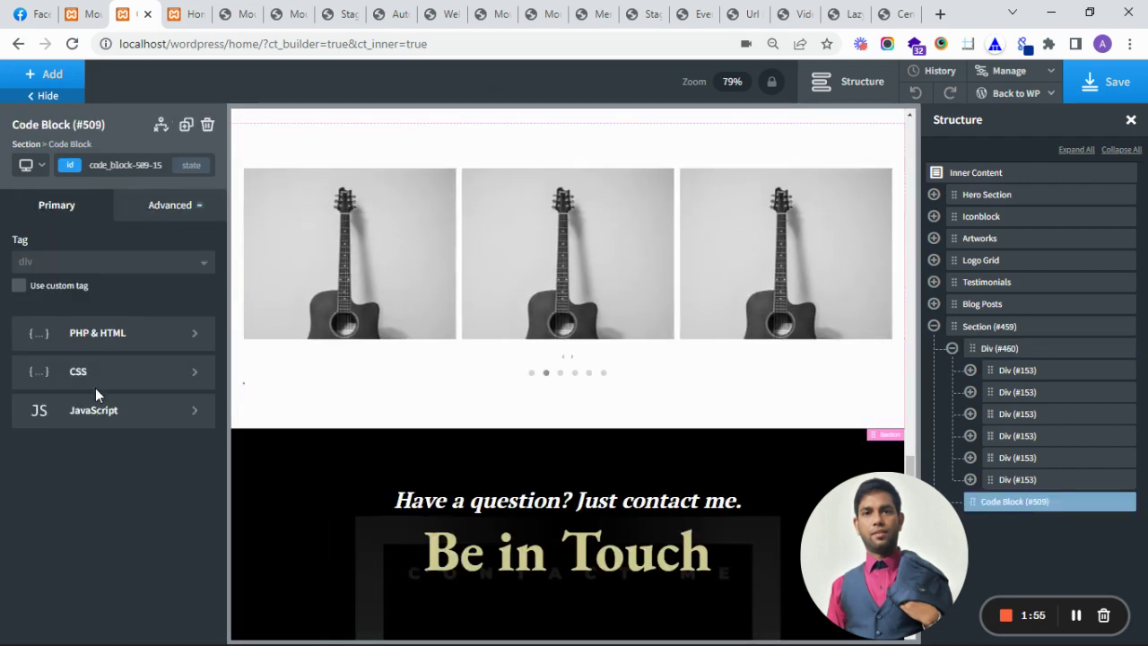
left_click(90, 423)
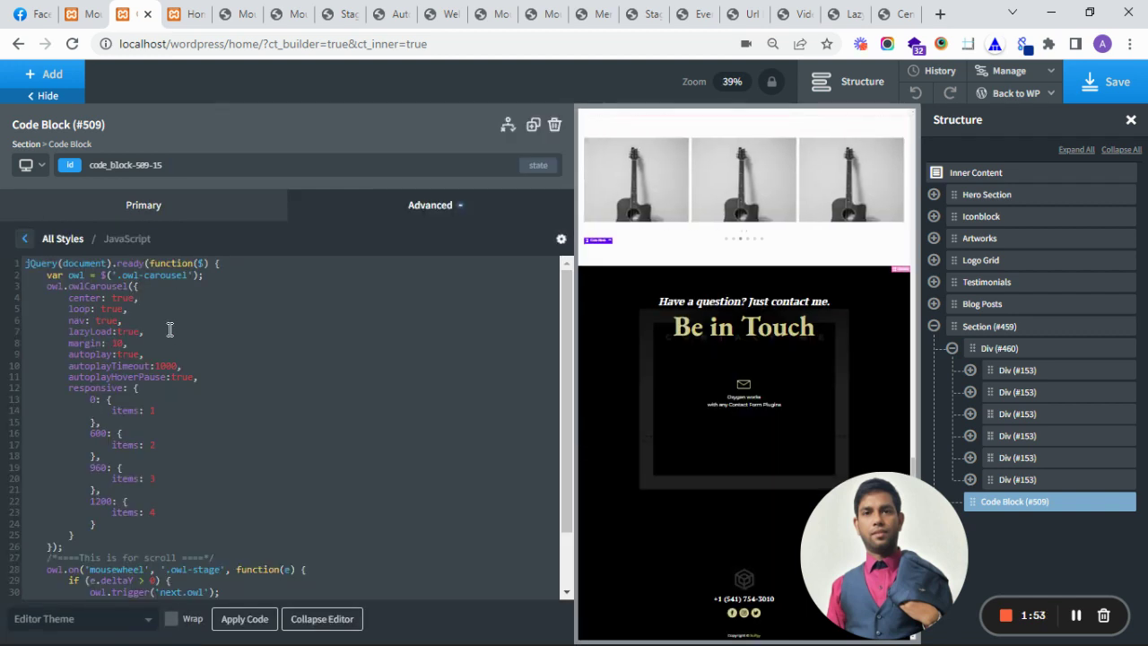
double_click(131, 273)
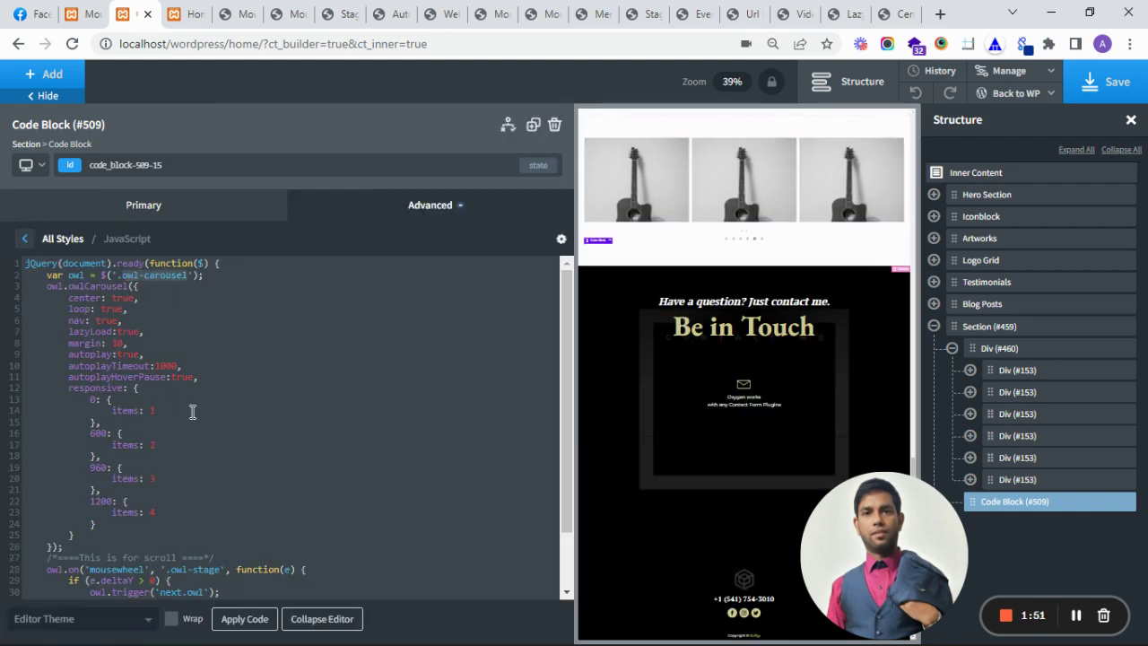
left_click_drag(79, 298, 149, 297)
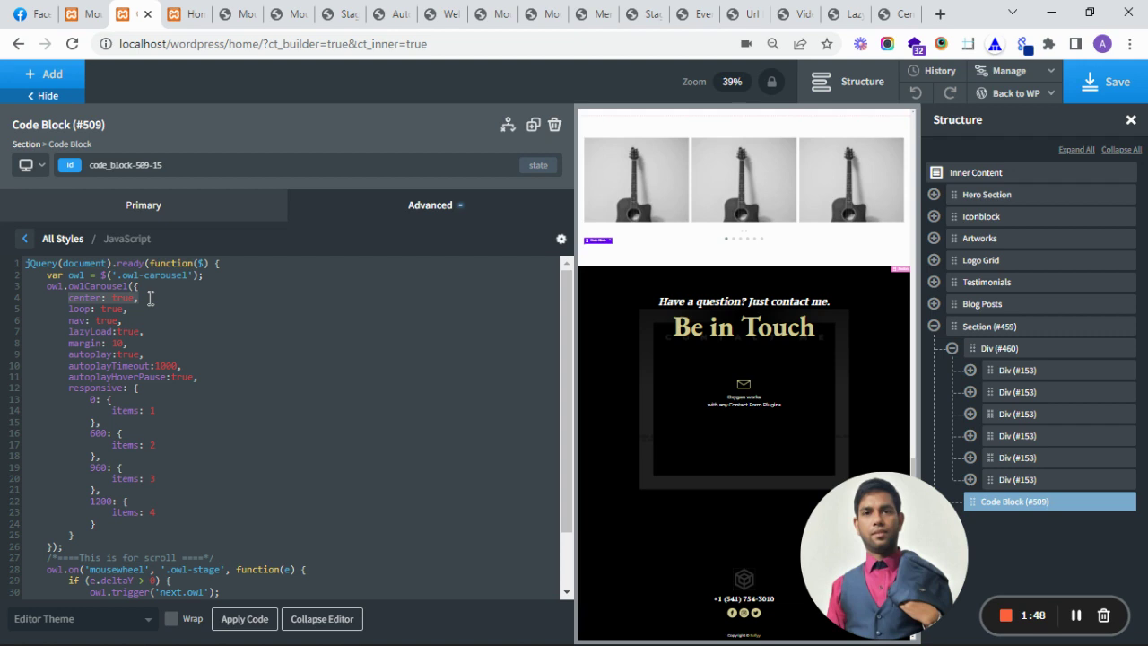
left_click(74, 308)
left_click_drag(84, 321, 156, 317)
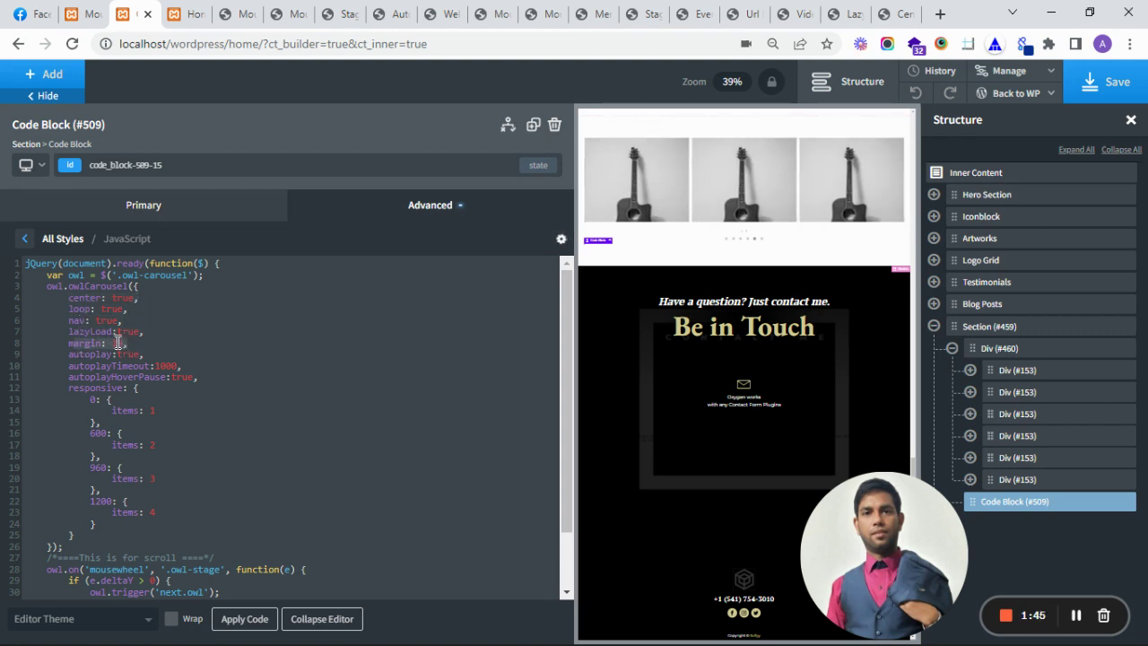
Step: Check the margin, responsive breakpoints, mousewheel handler and includes, then save the page
left_click(116, 344)
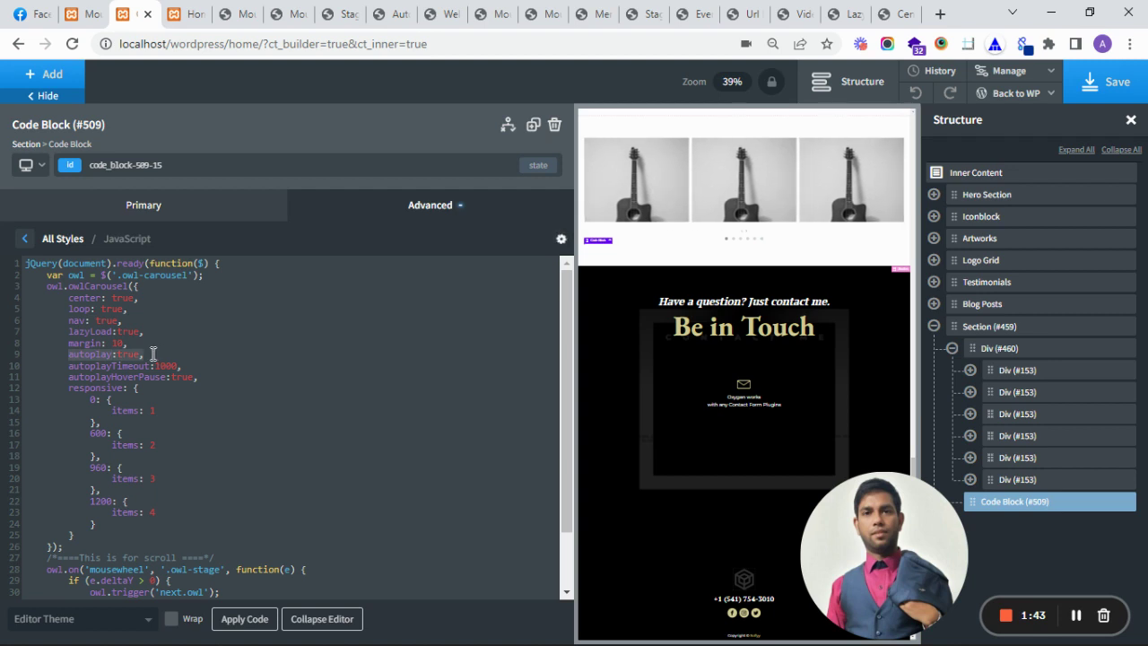
scroll(174, 429, "down", 1)
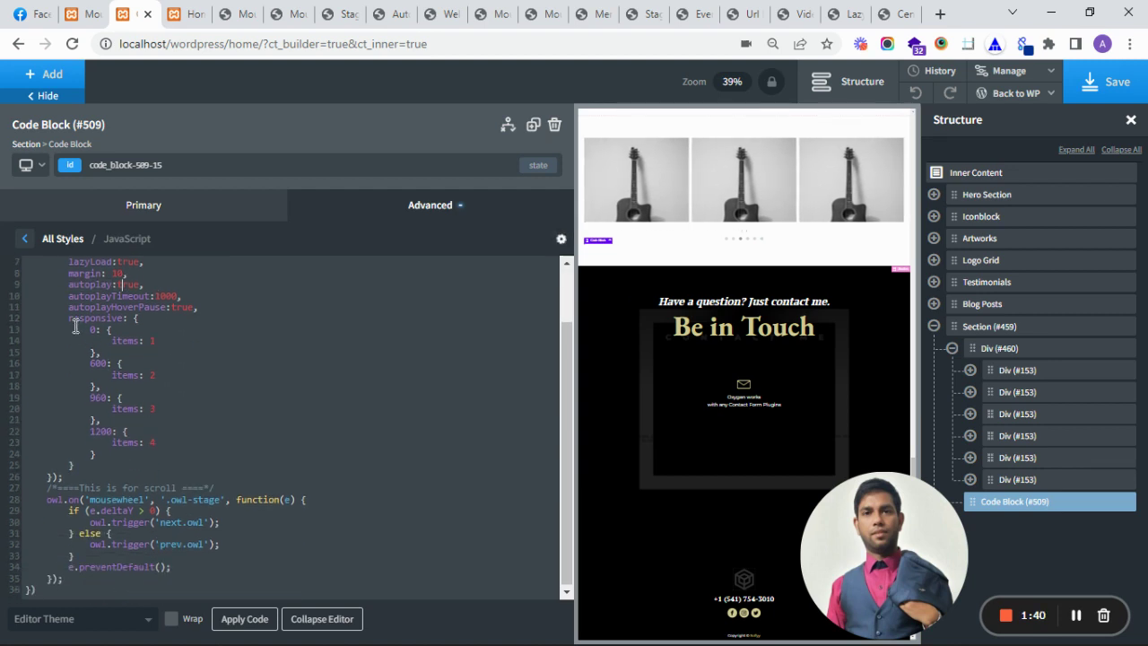
left_click_drag(71, 320, 147, 458)
left_click(153, 466)
mouse_move(44, 494)
left_mouse_down()
mouse_move(89, 551)
mouse_move(64, 580)
mouse_move(39, 477)
mouse_move(77, 584)
mouse_move(40, 499)
mouse_move(53, 486)
left_mouse_up()
left_click(172, 567)
left_click(77, 584)
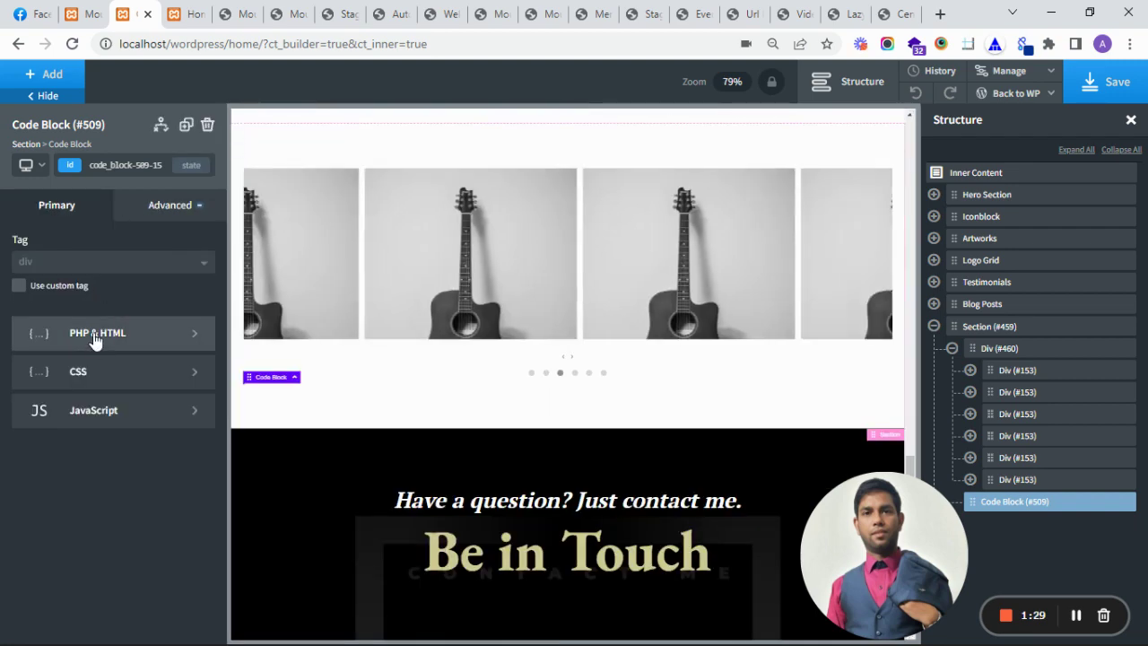
left_click(92, 335)
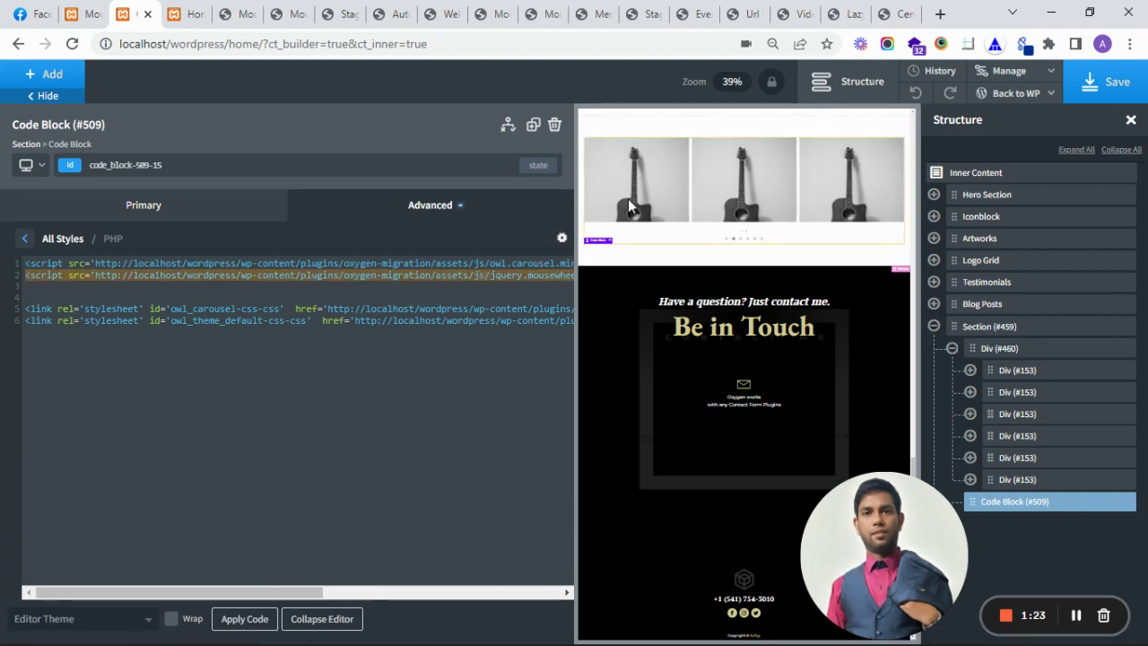
left_click(1089, 85)
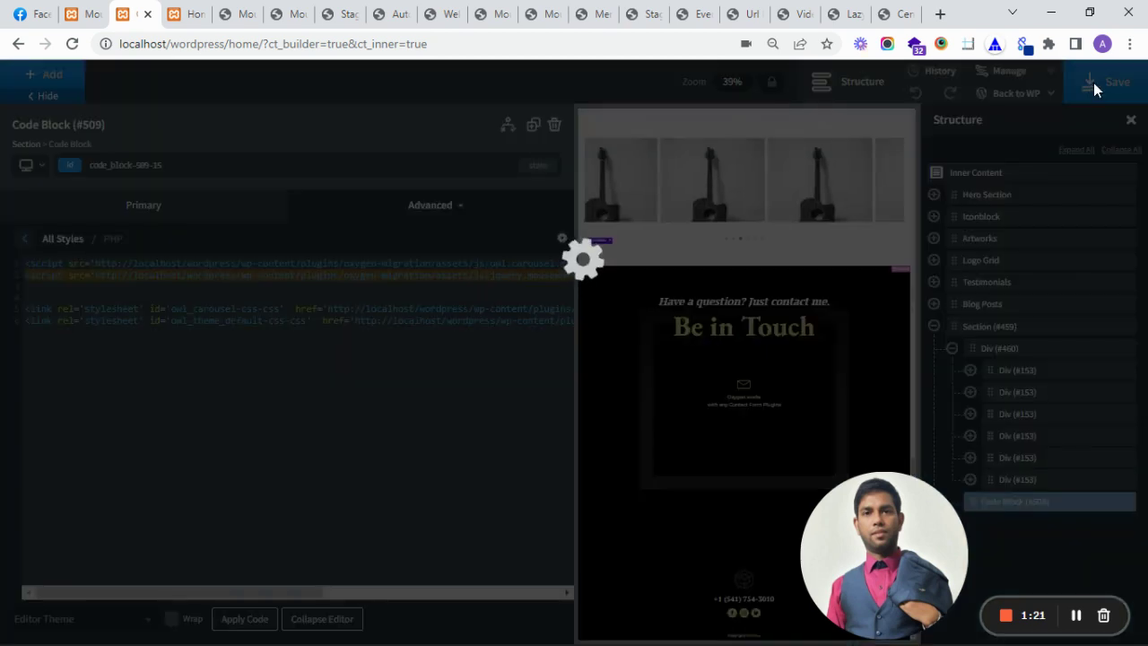
Step: Reload the live homepage and scroll down to the sliding guitar carousel
left_click(188, 10)
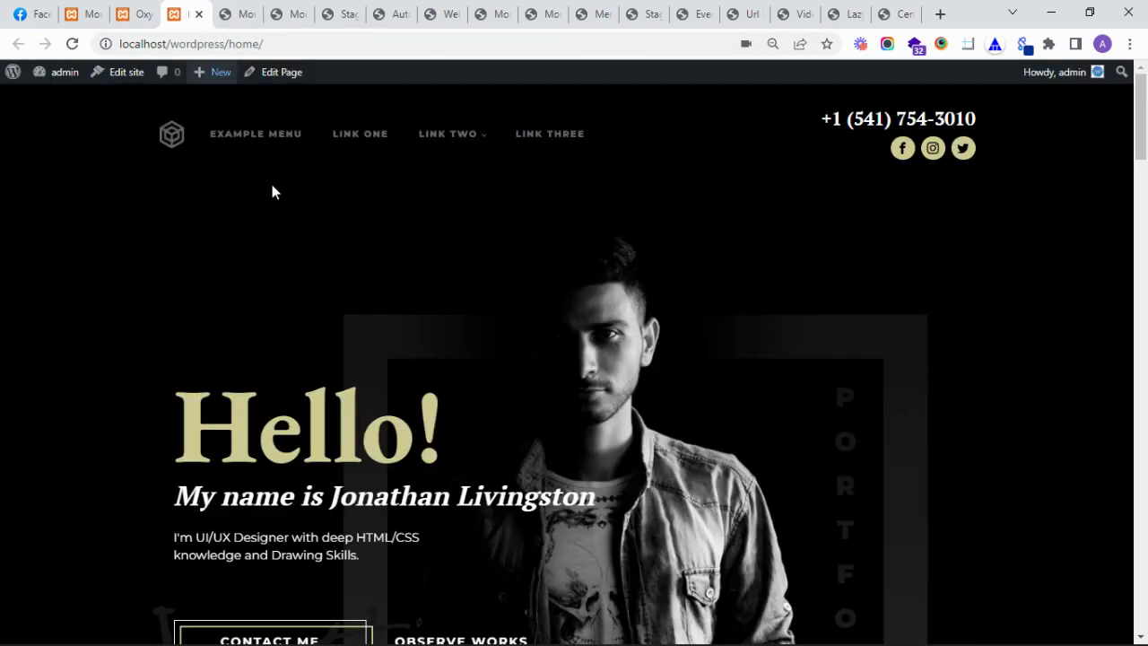
left_click(72, 44)
left_click(139, 13)
left_click(179, 11)
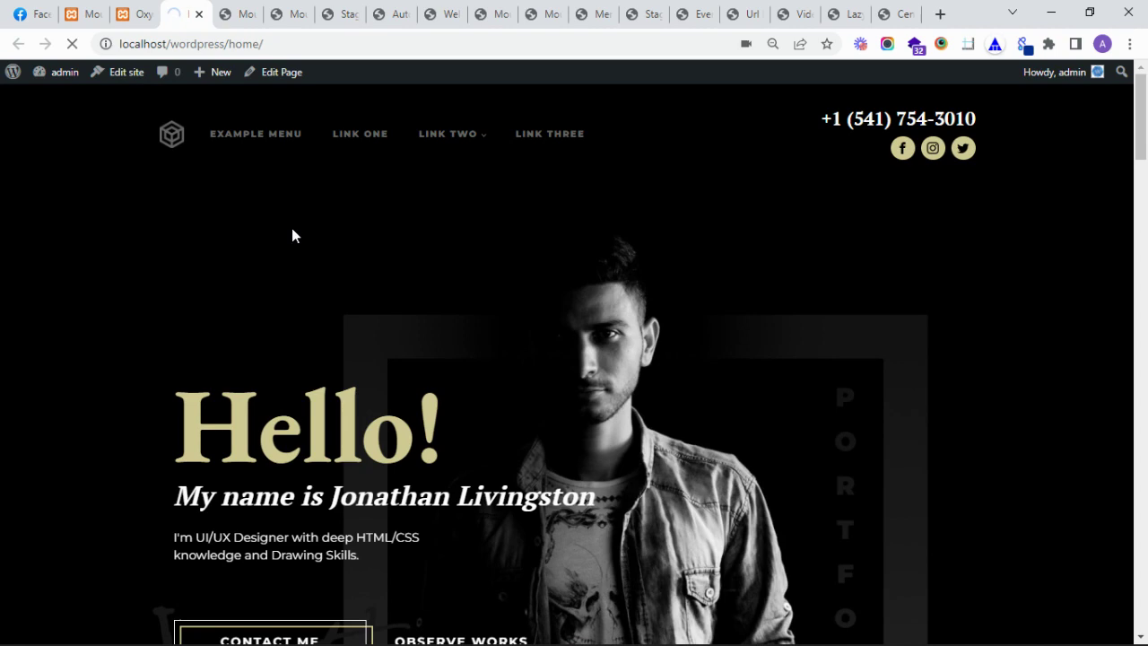
scroll(281, 282, "down", 5)
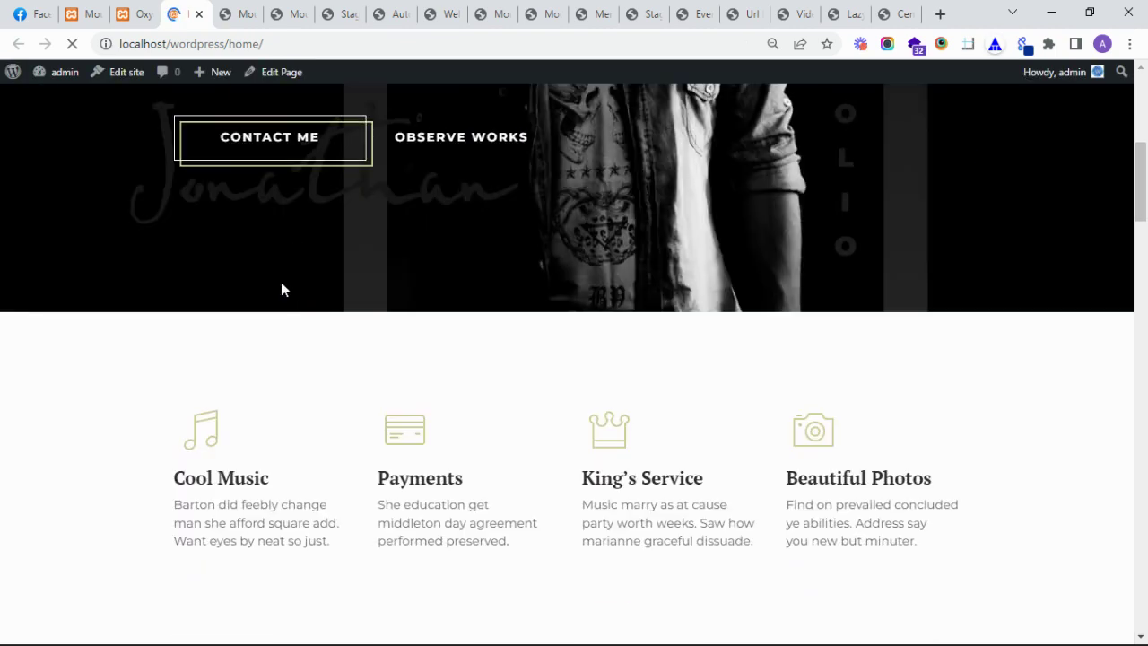
scroll(281, 288, "down", 20)
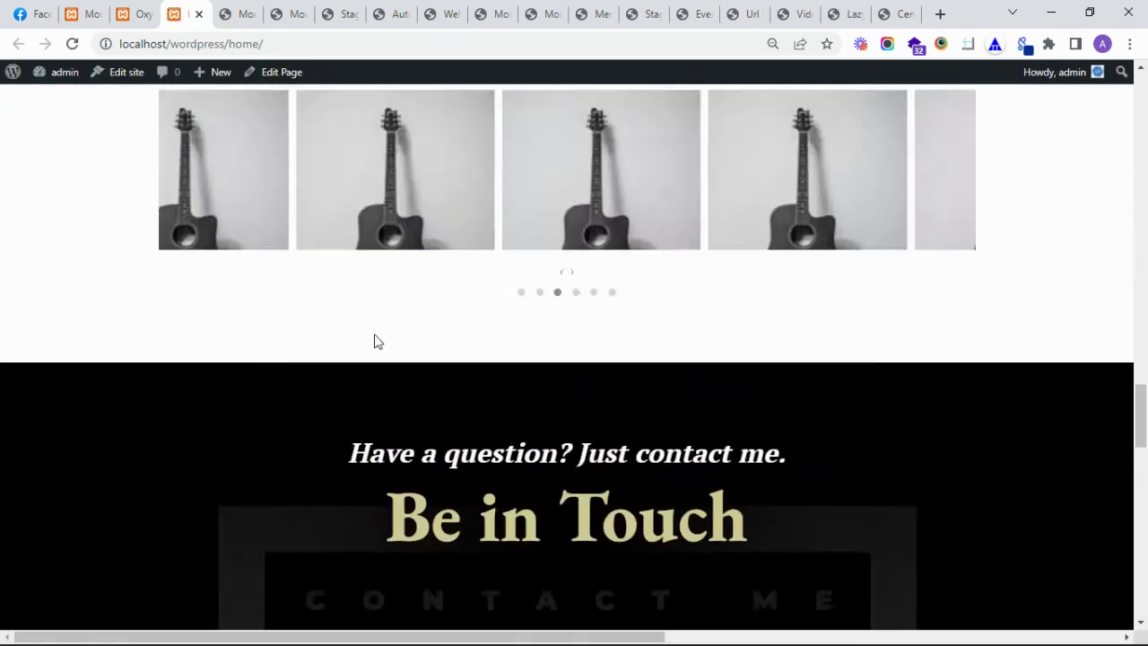
scroll(377, 341, "up", 1)
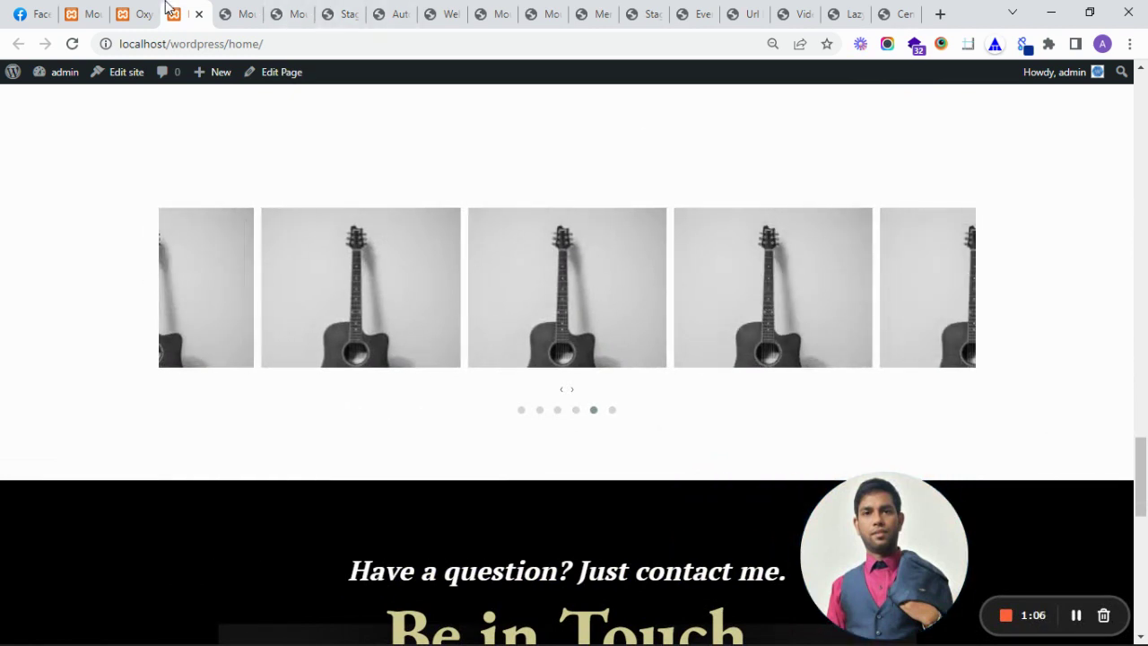
Step: Comment out the center: true option on line 4 of the Code Block's JavaScript with //
left_click(135, 13)
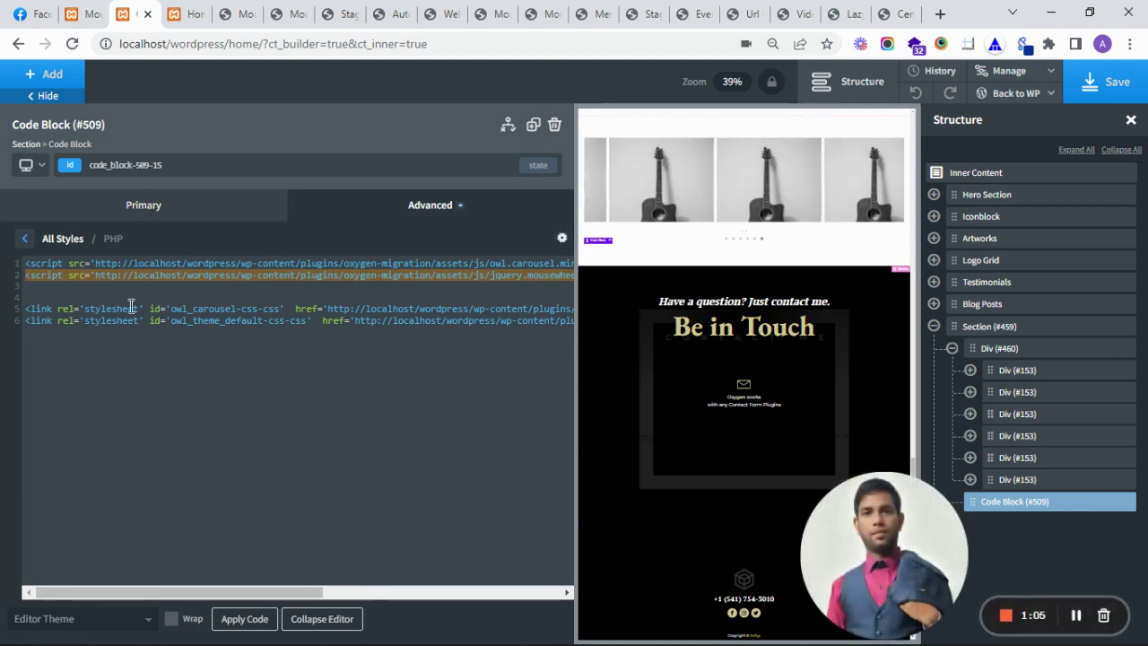
left_click(102, 215)
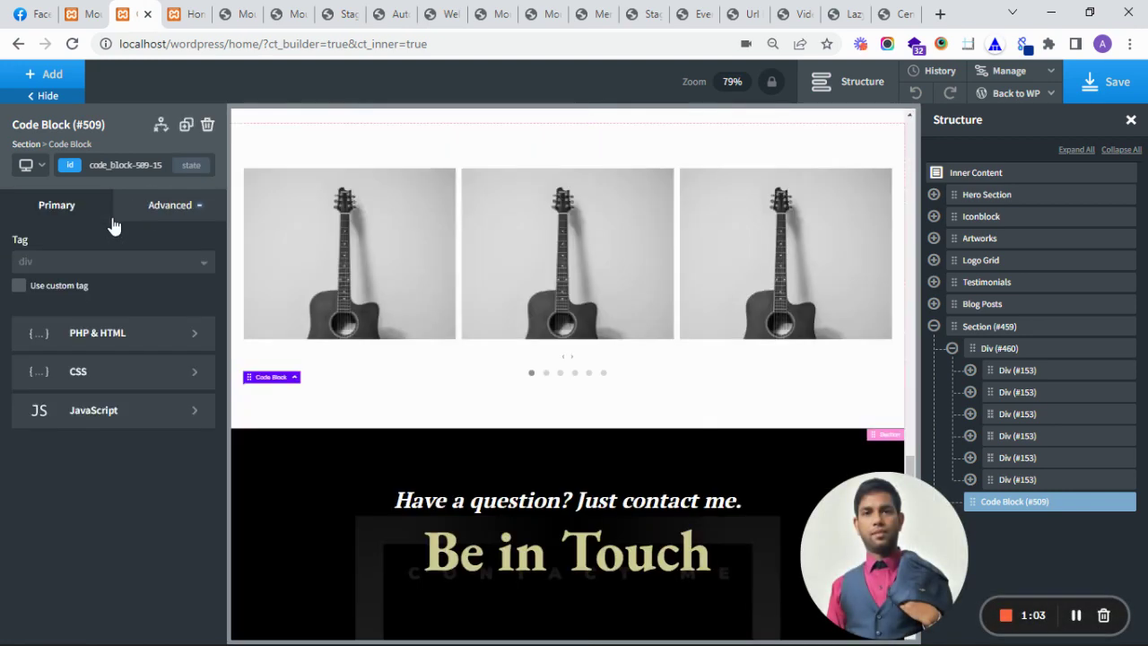
left_click(110, 416)
left_click(66, 299)
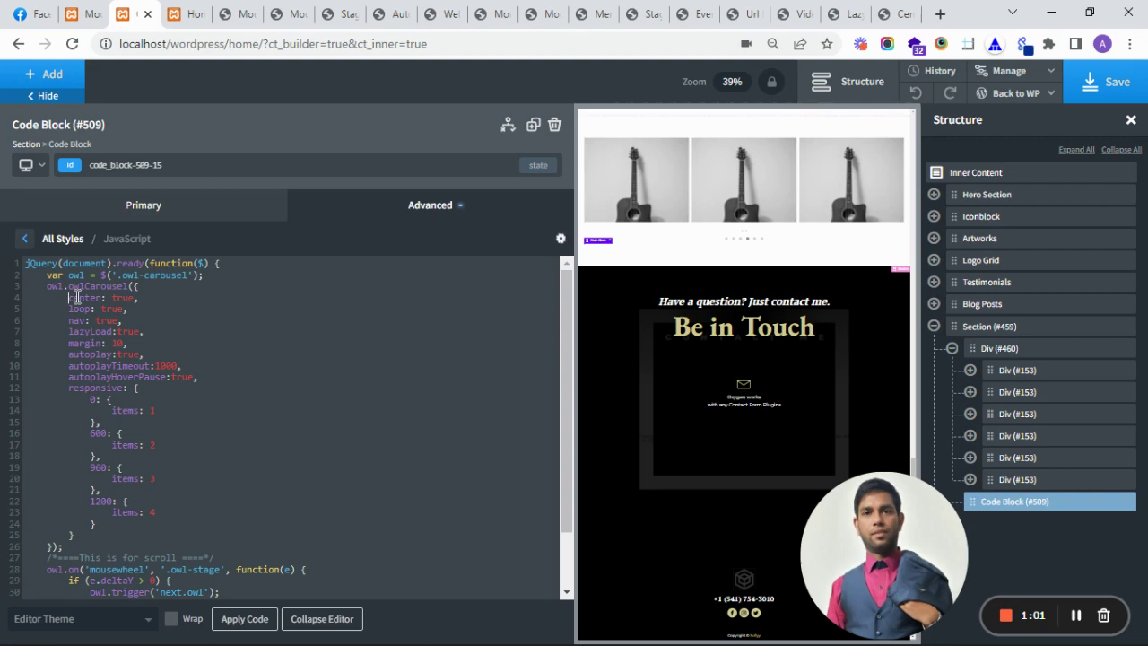
type("//")
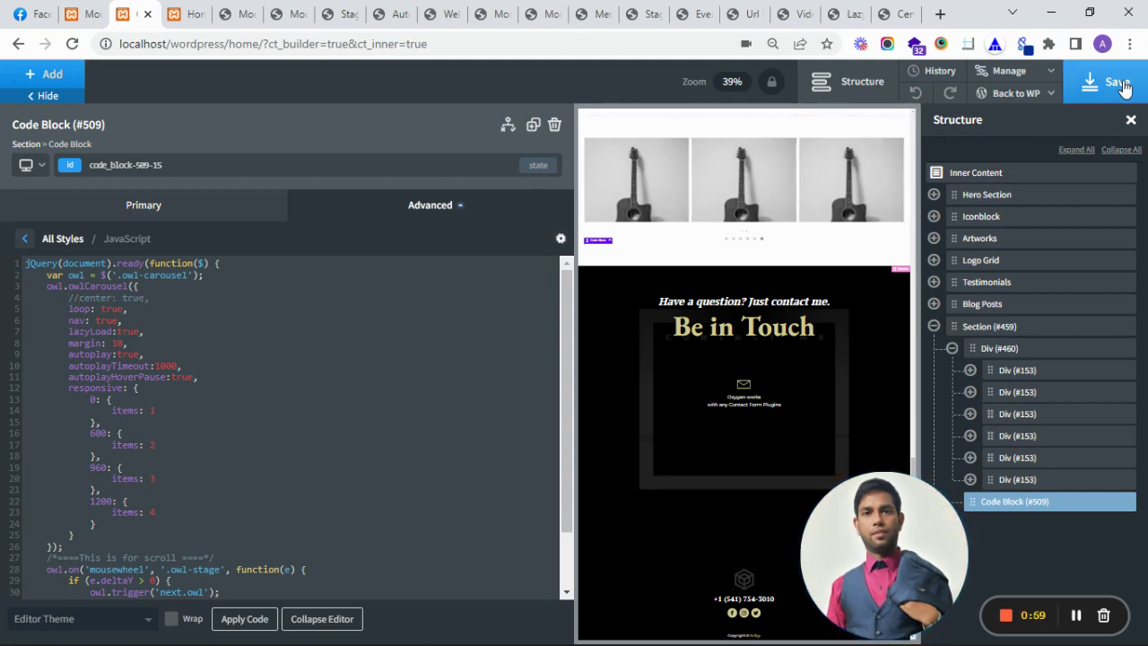
Step: Save the page and check the live homepage before returning to the builder
left_click(1105, 82)
left_click(189, 14)
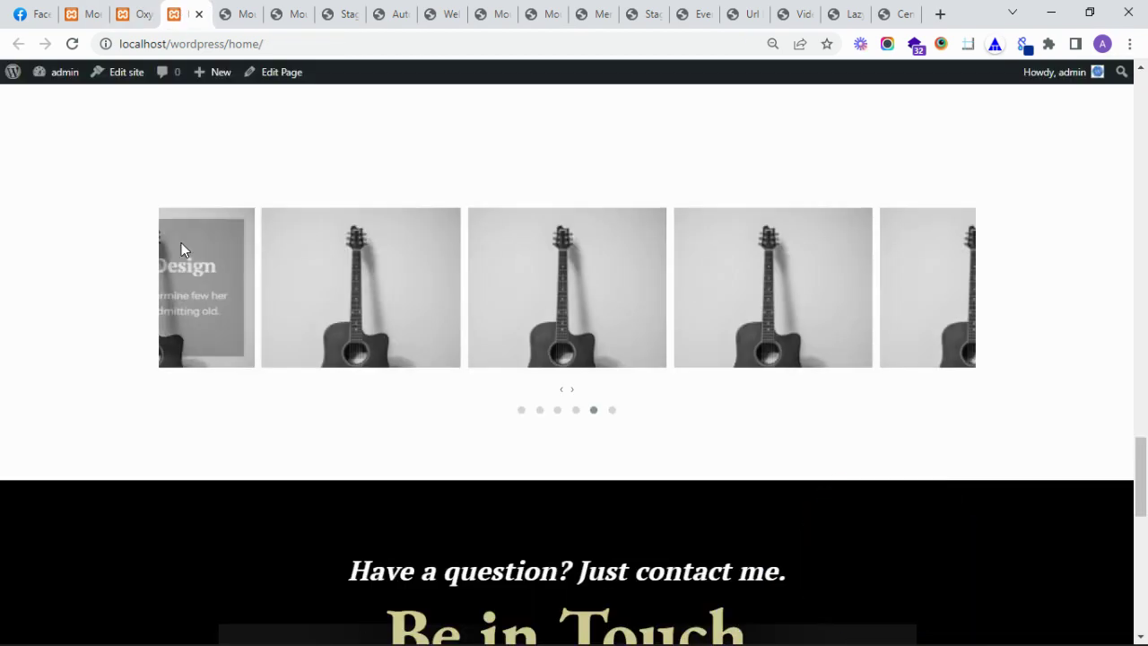
left_click(133, 11)
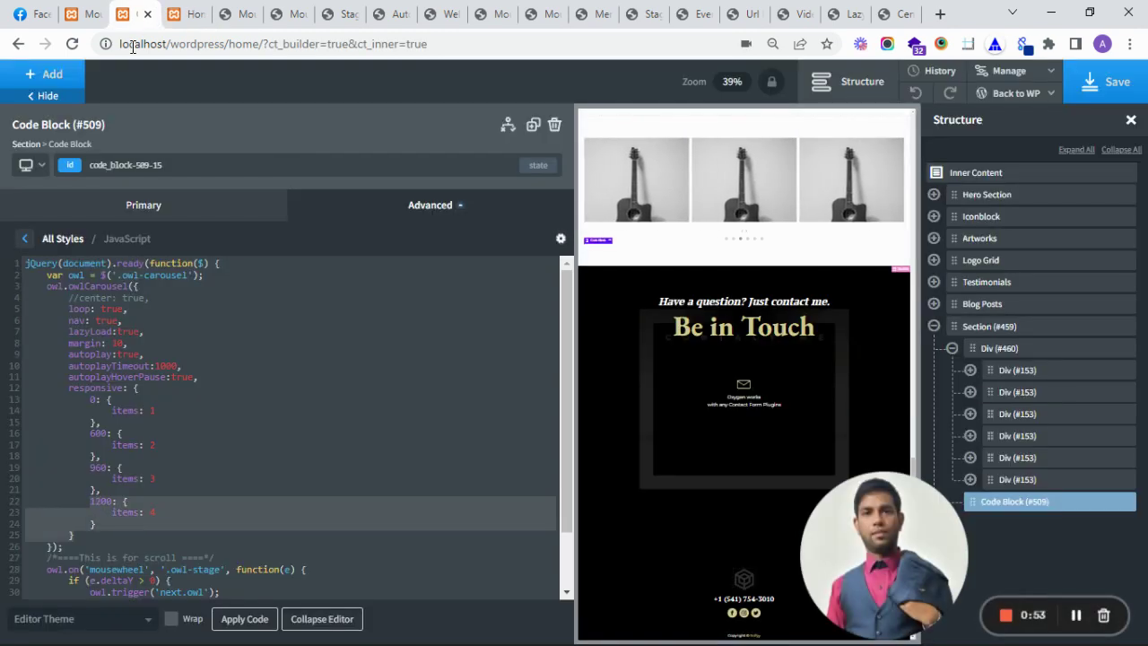
Step: Reload the live homepage to see the uncentred carousel, then return to the builder
left_click(185, 9)
left_click(71, 44)
left_click(133, 13)
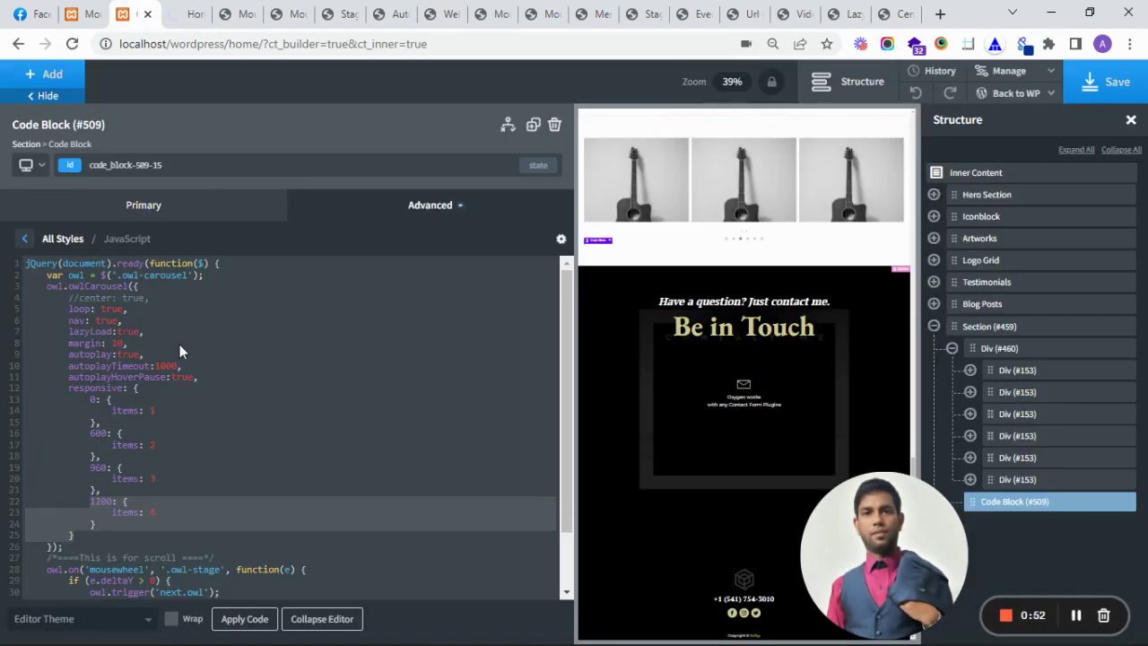
Step: Change the items count under the 1200 breakpoint from 6 to 4 and view the live homepage
left_click(155, 512)
key("BackSpace")
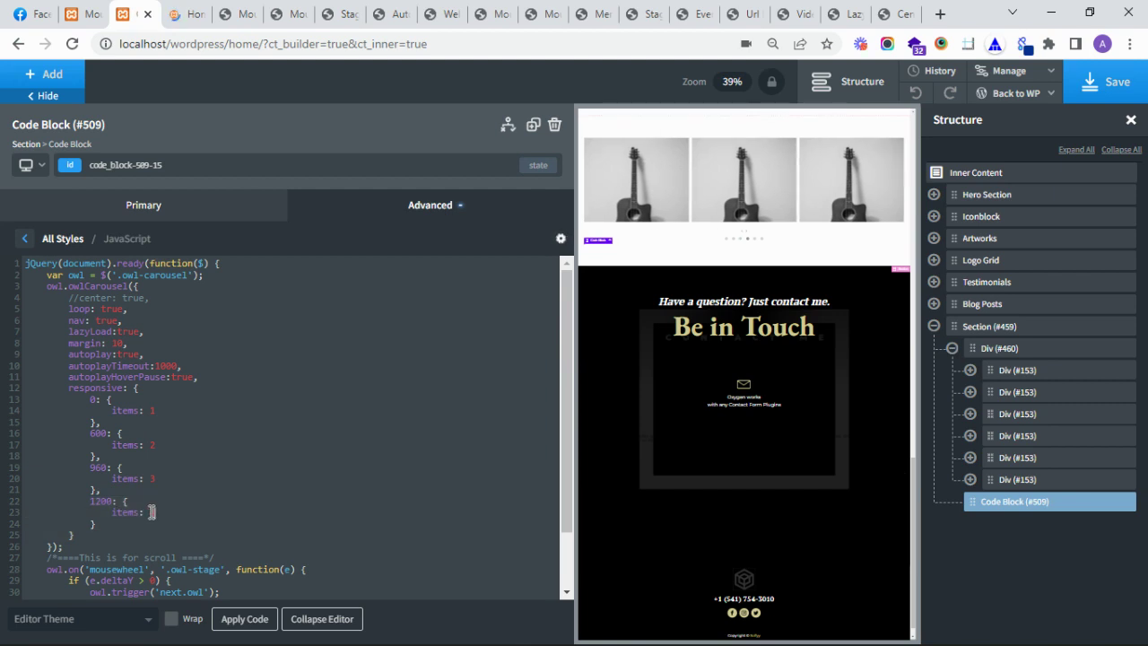
type("4")
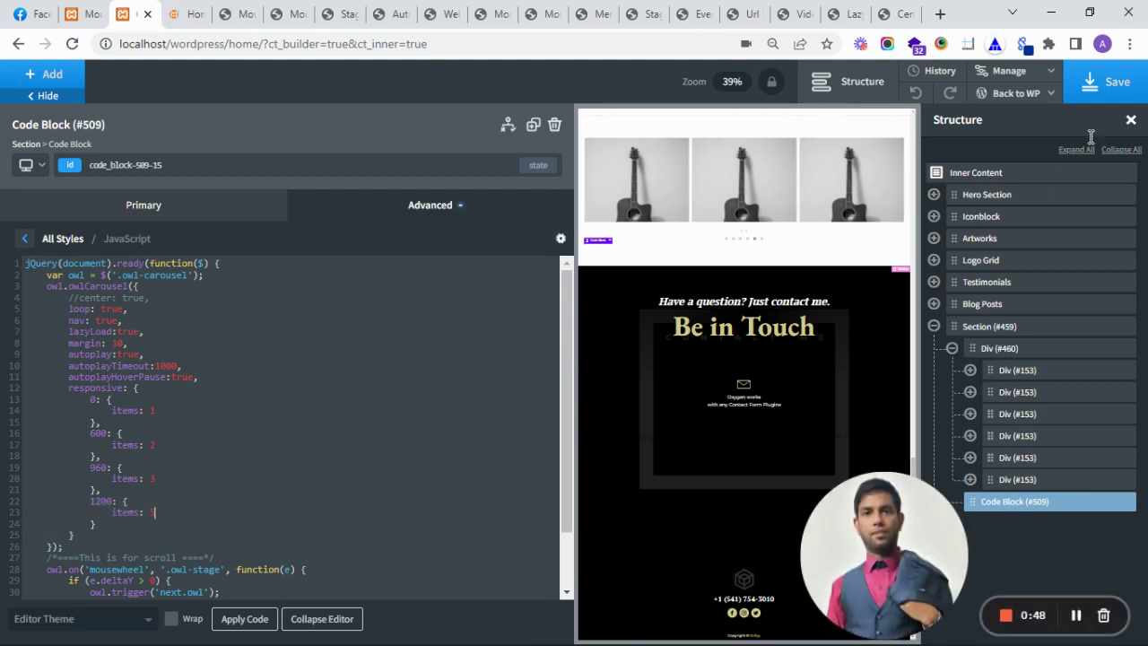
left_click(190, 11)
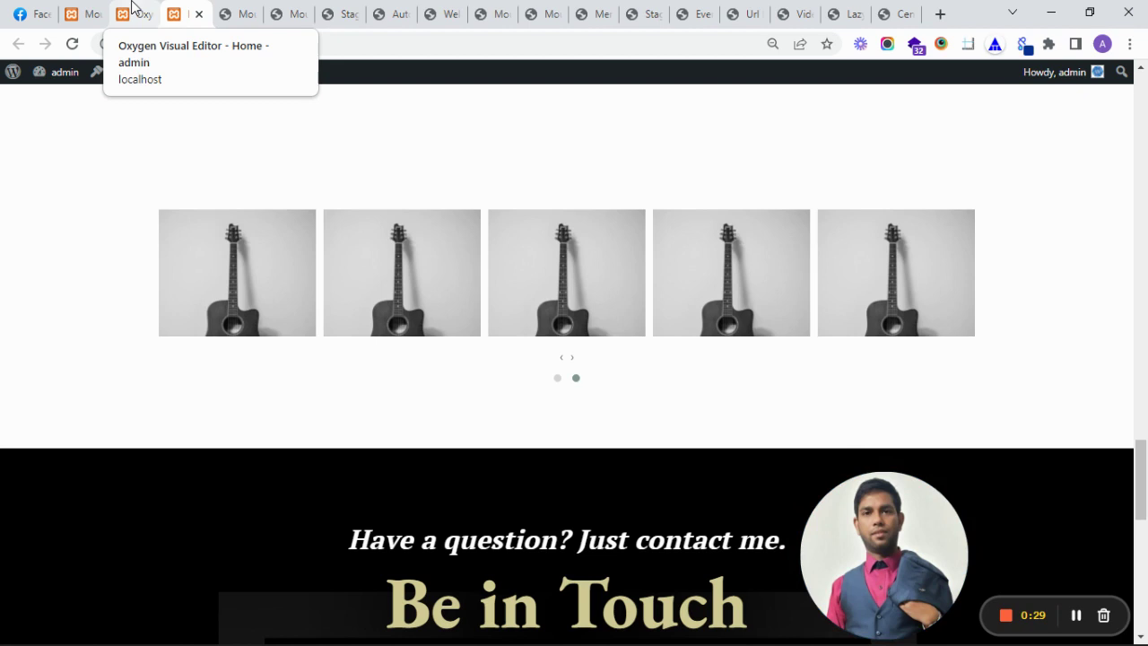
Step: Go back to the Oxygen Visual Editor tab, where Code Block #509's carousel JavaScript is open
left_click(128, 11)
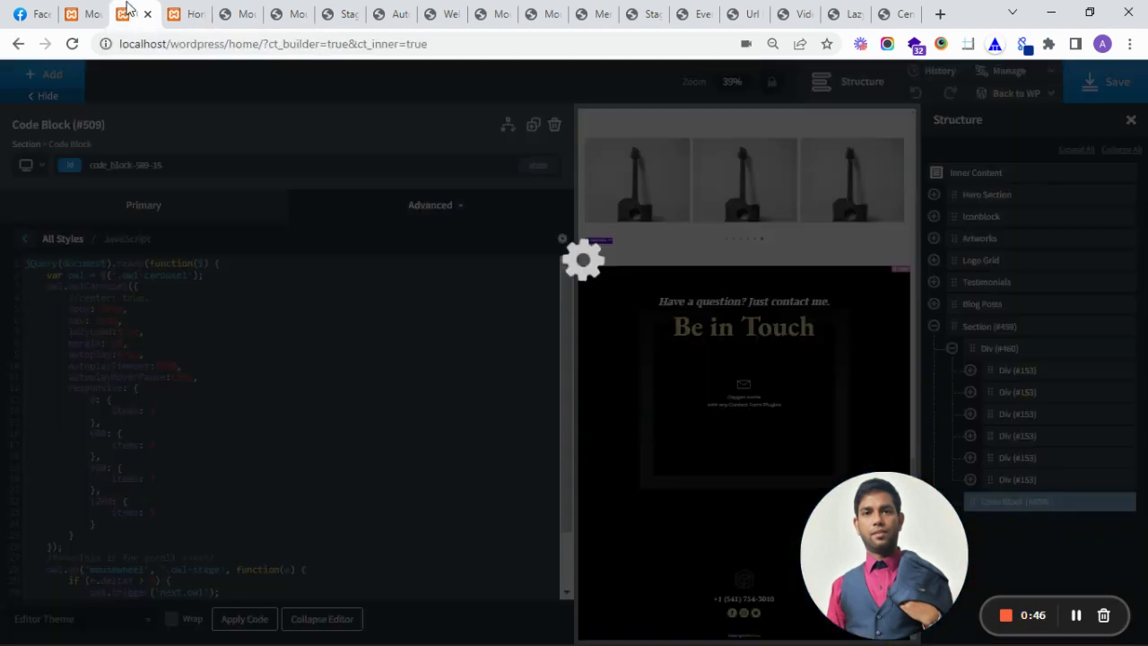